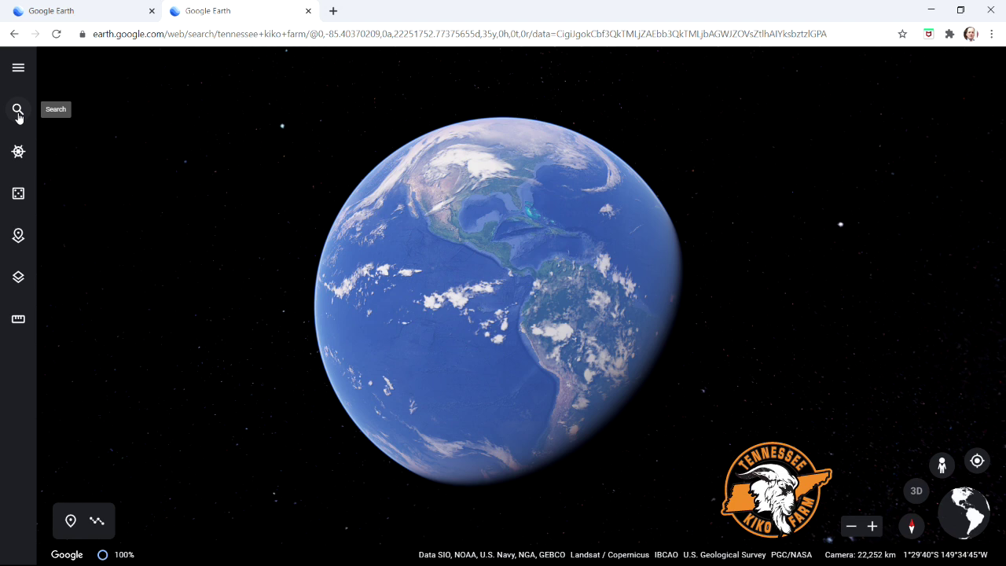
Find Tennessee Kiko Farm through the recent searches and fly to its location.
click(18, 112)
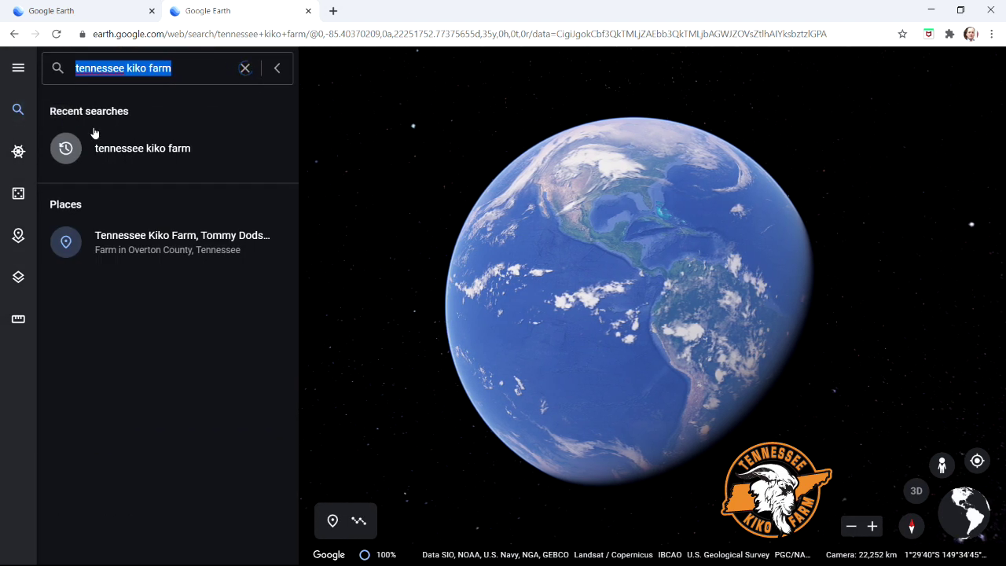
click(106, 153)
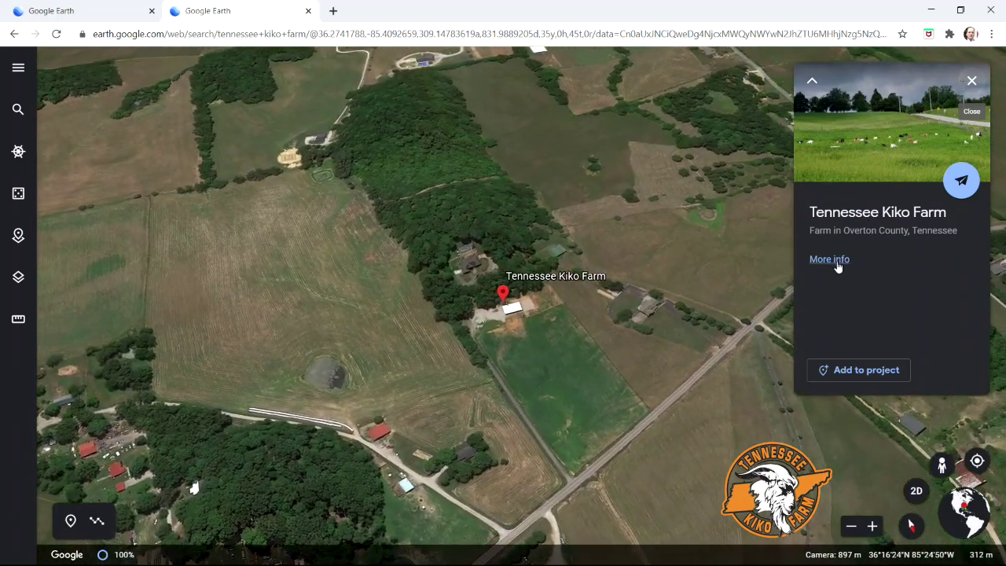
View the farm's detailed information and its full-size pasture photo, and return to the map.
click(838, 261)
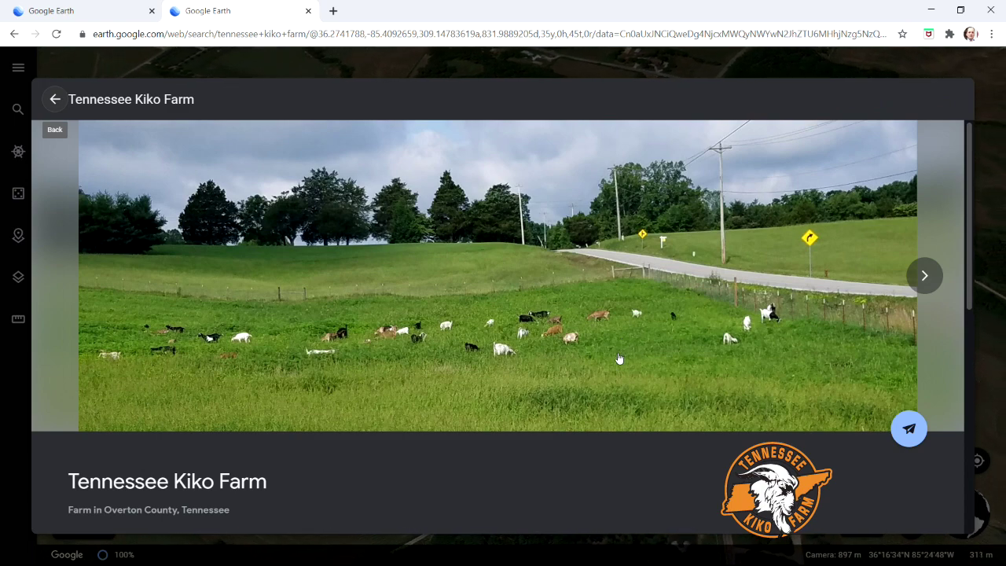
click(573, 403)
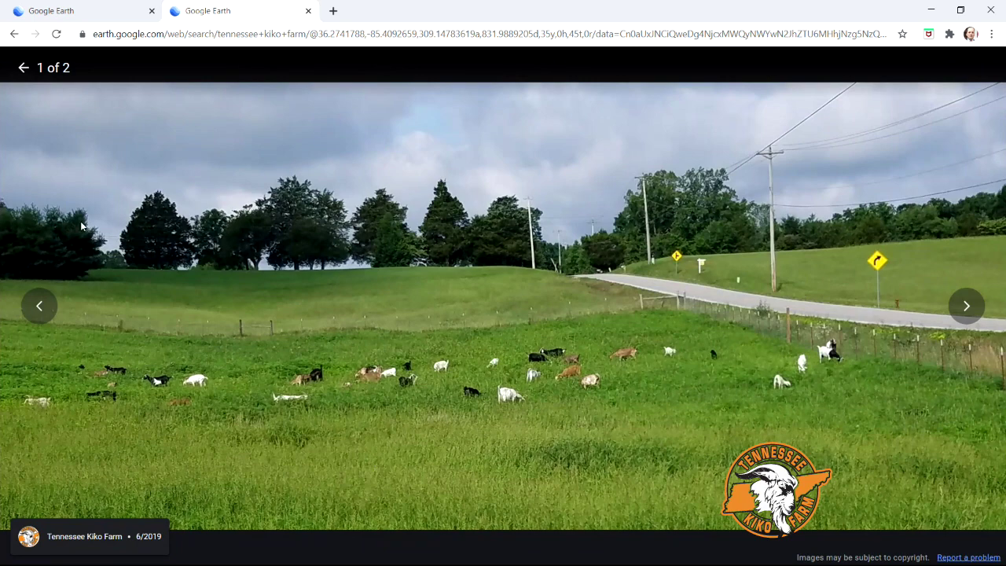
click(23, 68)
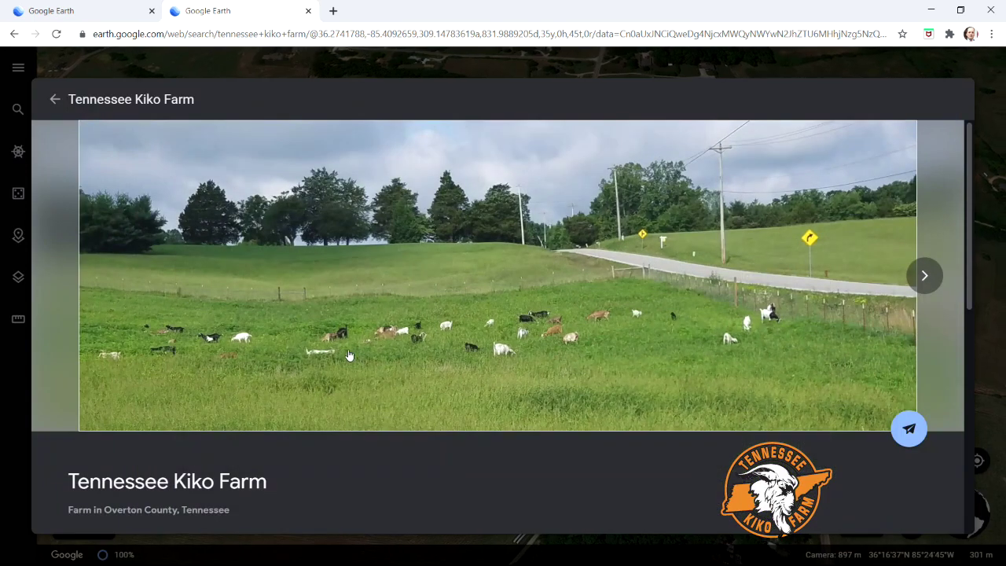
scroll(253, 442, down, 1)
scroll(253, 442, down, 2)
scroll(267, 436, up, 3)
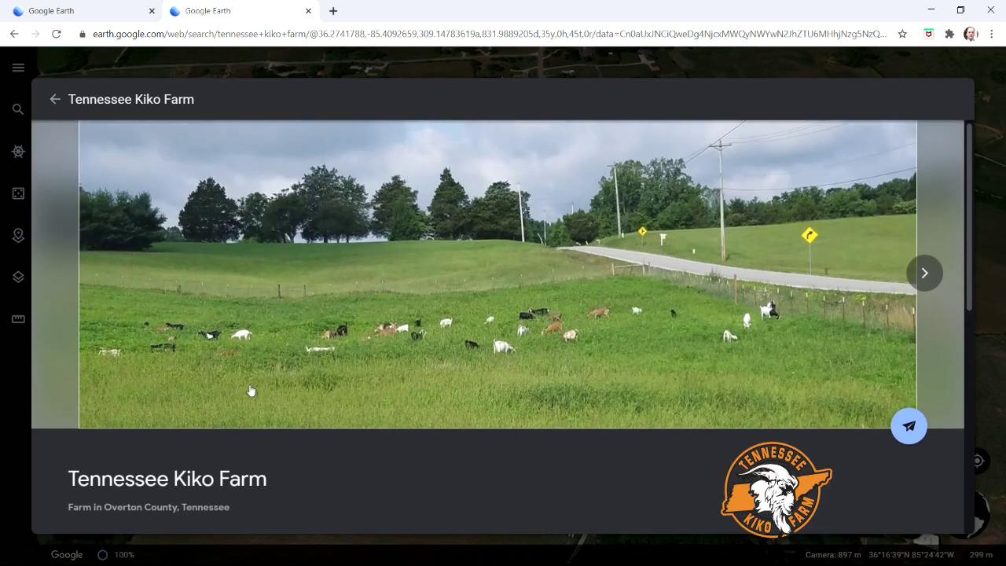
click(54, 100)
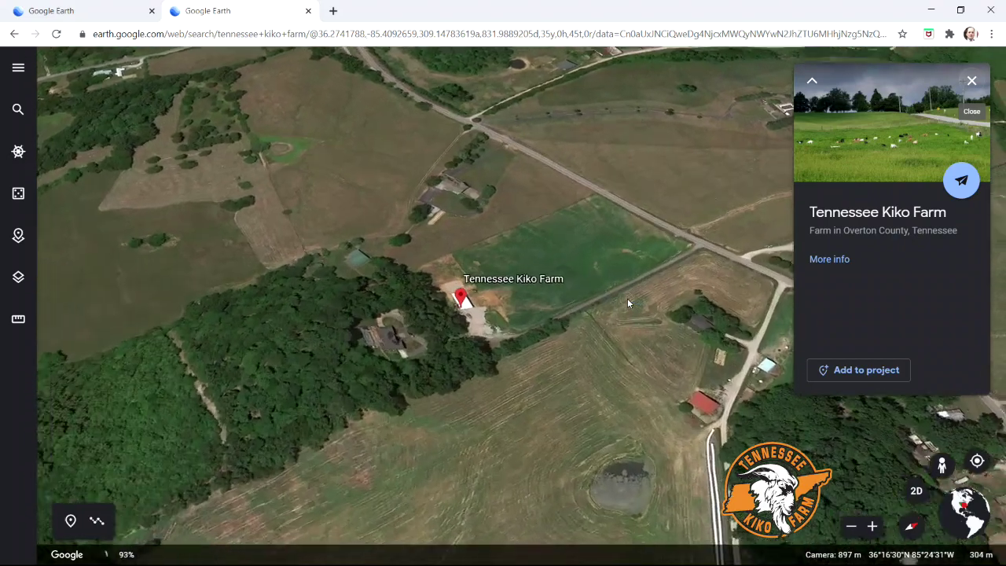
Examine the green pasture and the lane beside it up close in tilted 3D views facing the barn.
scroll(605, 303, up, 5)
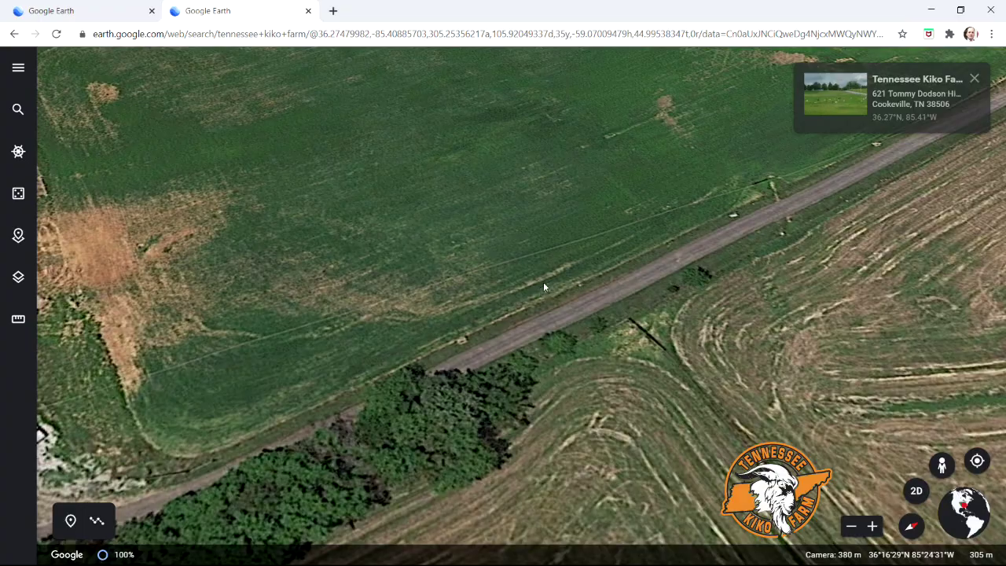
shift+drag(718, 235, 317, 84)
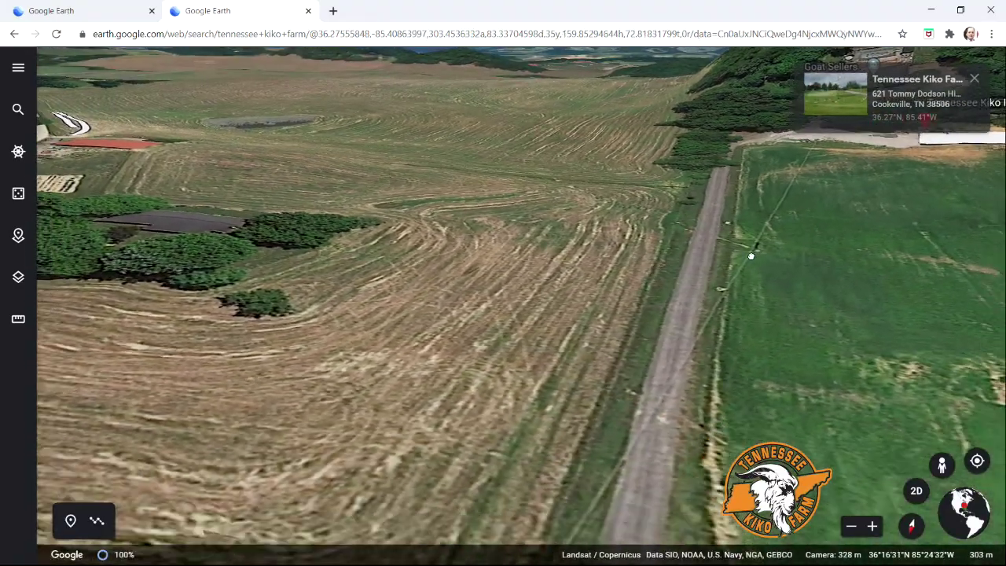
shift+drag(751, 255, 528, 233)
shift+drag(808, 226, 627, 242)
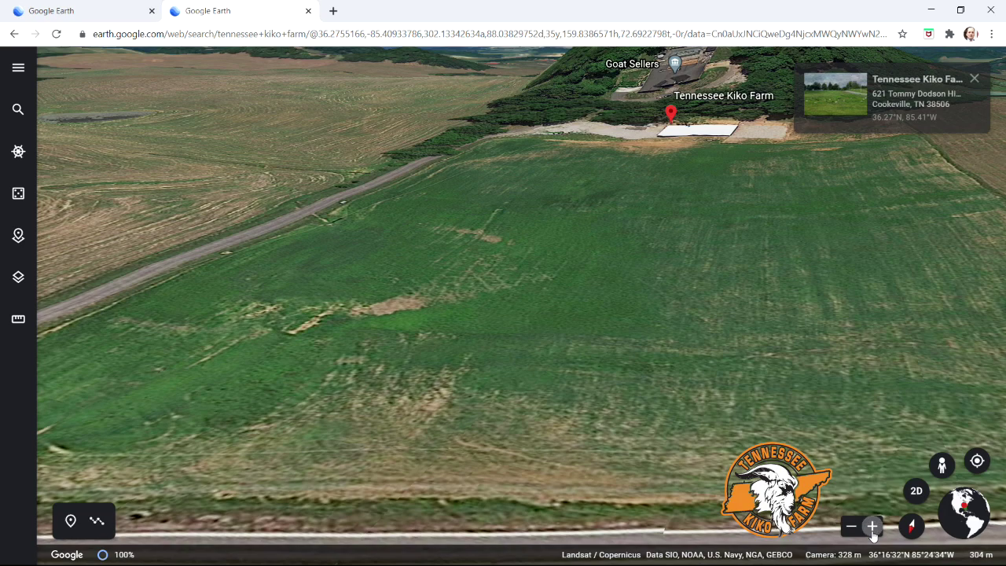
mouse_move(701, 410)
shift+mouse_down()
mouse_move(703, 229)
mouse_move(732, 234)
mouse_move(725, 279)
mouse_move(709, 184)
mouse_move(747, 178)
mouse_move(664, 218)
mouse_move(626, 291)
shift+mouse_up()
shift+drag(606, 243, 628, 206)
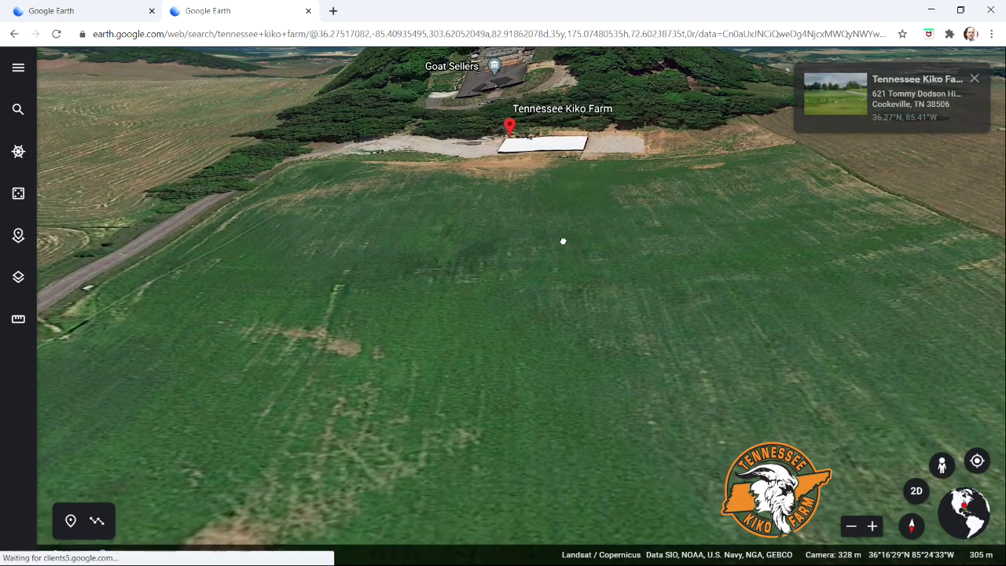
Examine the pasture's layout between the barn and the main road from steep and low 3D angles.
scroll(561, 234, up, 1)
shift+drag(564, 277, 564, 321)
scroll(564, 321, down, 2)
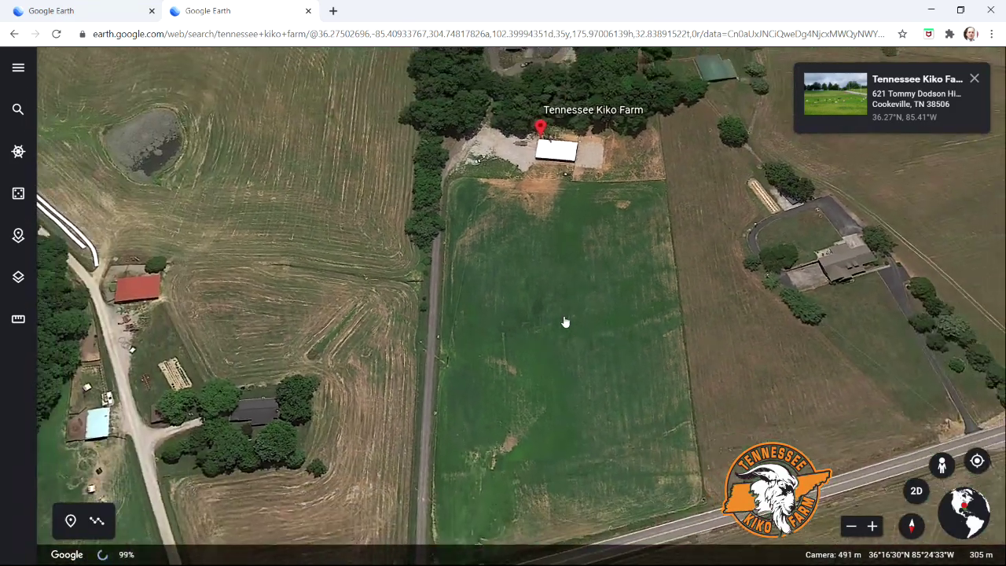
scroll(564, 321, up, 2)
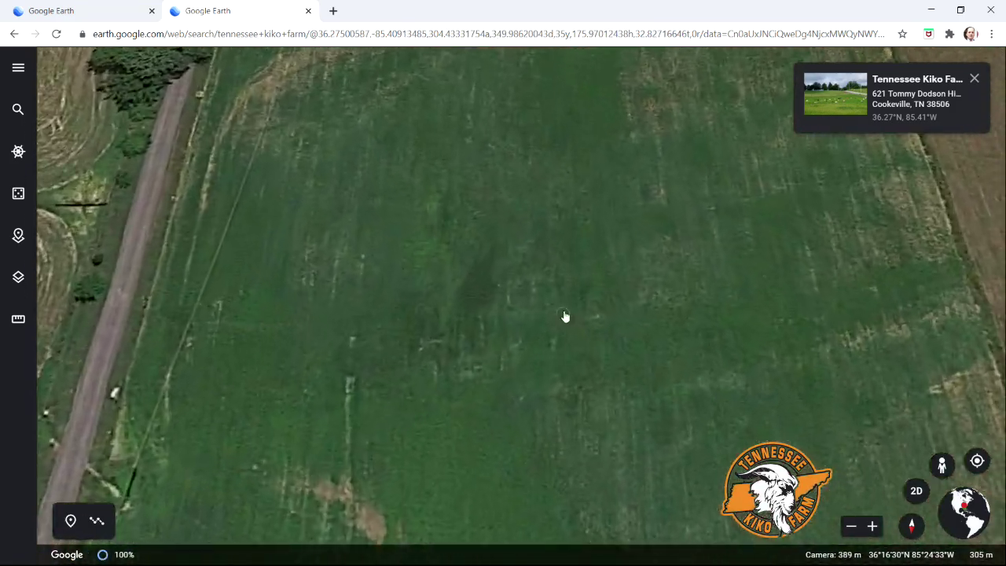
shift+drag(591, 418, 594, 334)
shift+drag(626, 449, 613, 264)
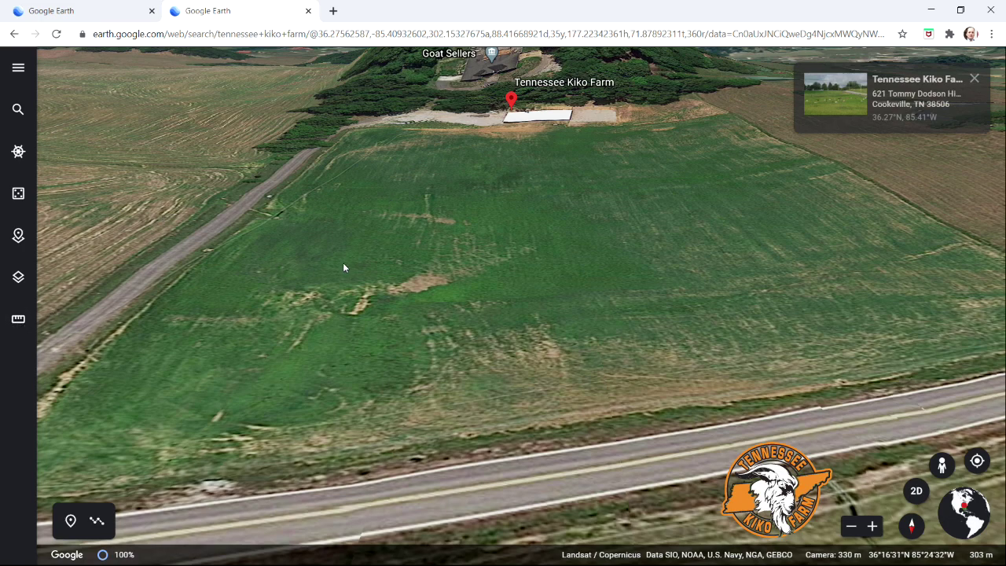
scroll(433, 320, down, 3)
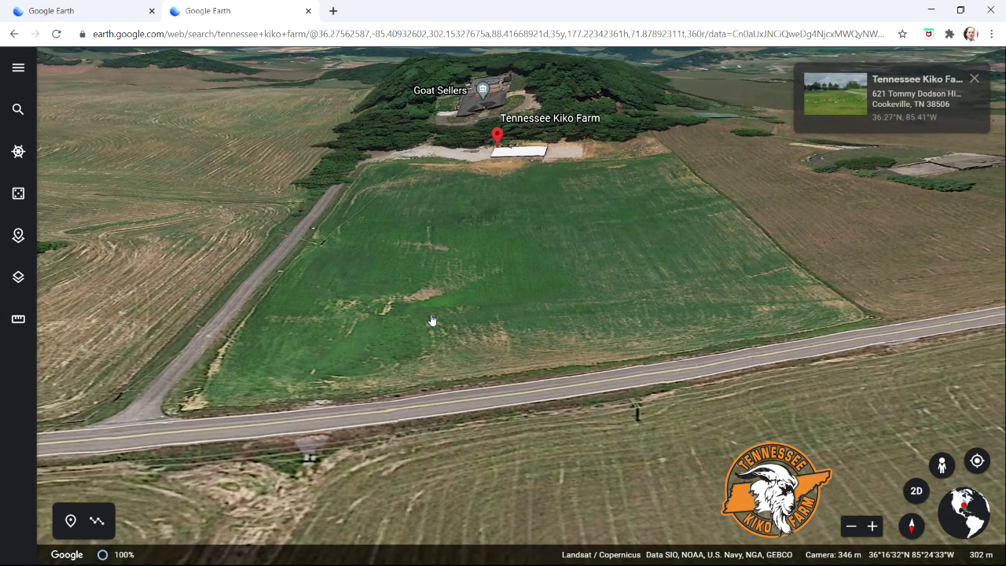
Measure the green pasture's perimeter and area by tracing a closed outline through its four corners.
click(18, 320)
scroll(615, 278, down, 4)
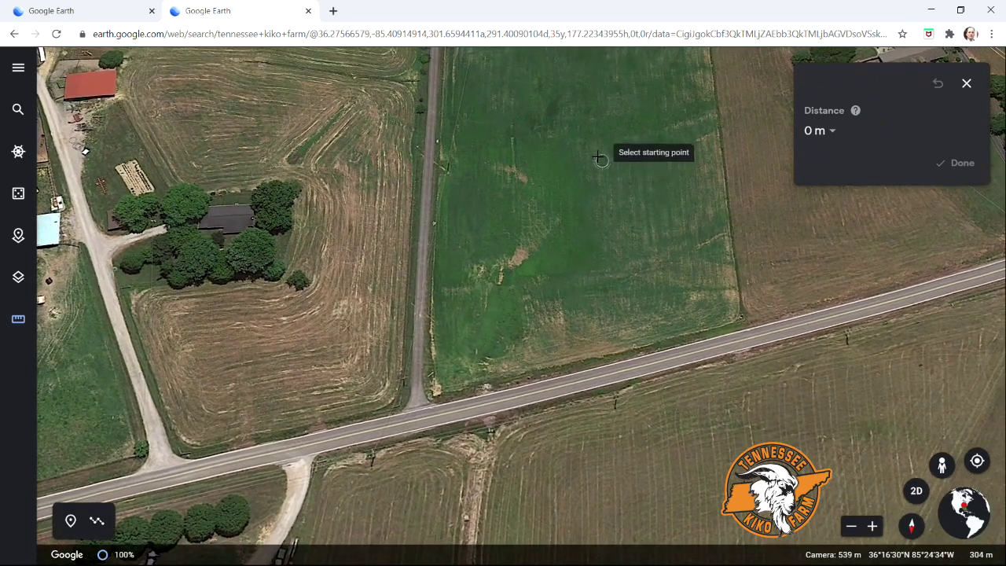
scroll(601, 160, down, 3)
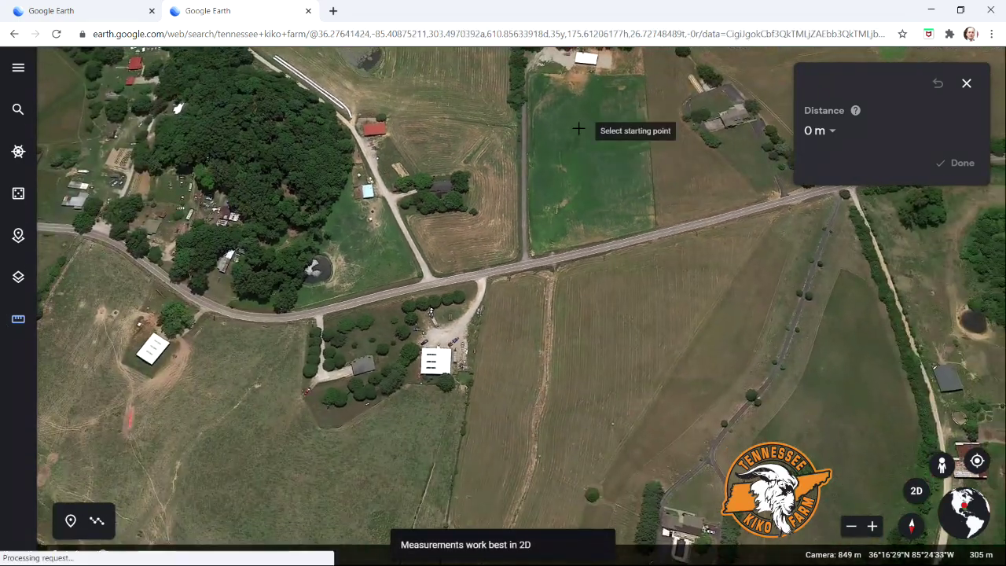
drag(581, 102, 565, 229)
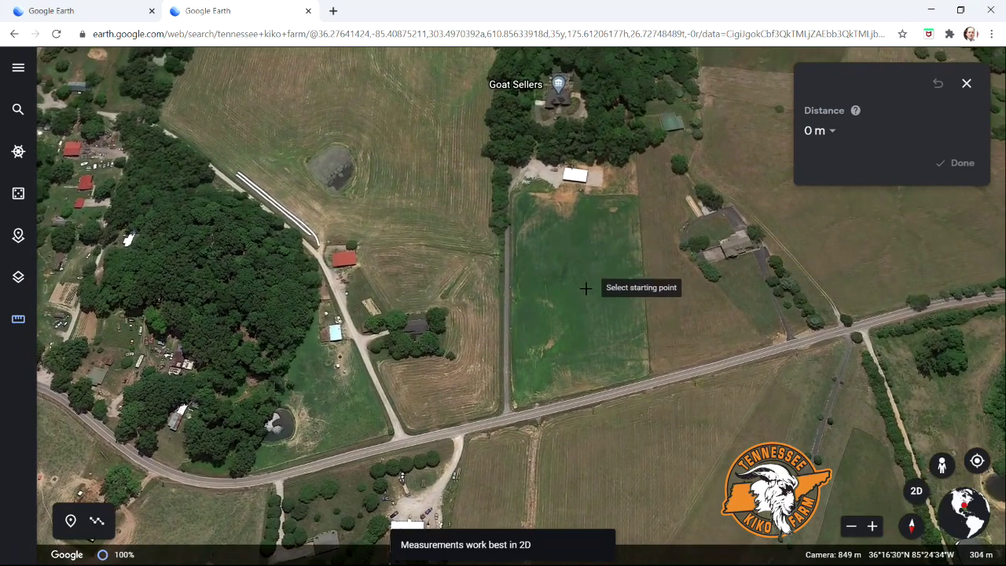
scroll(583, 287, up, 3)
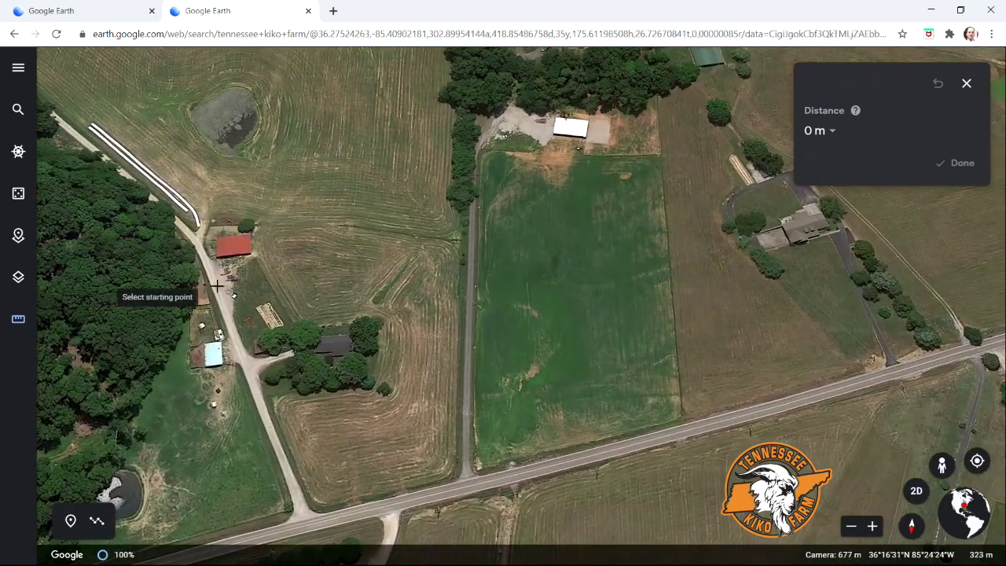
click(659, 154)
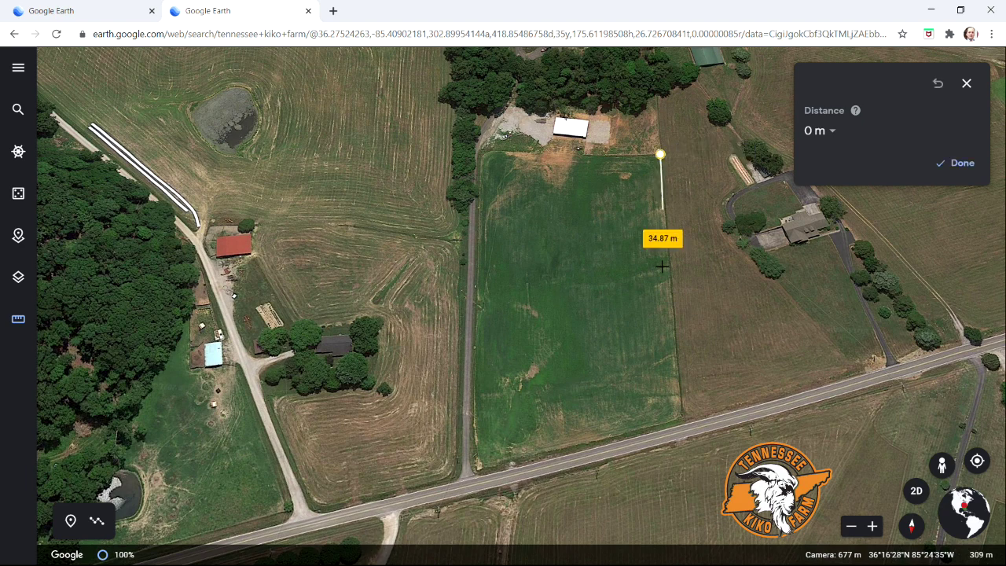
click(681, 417)
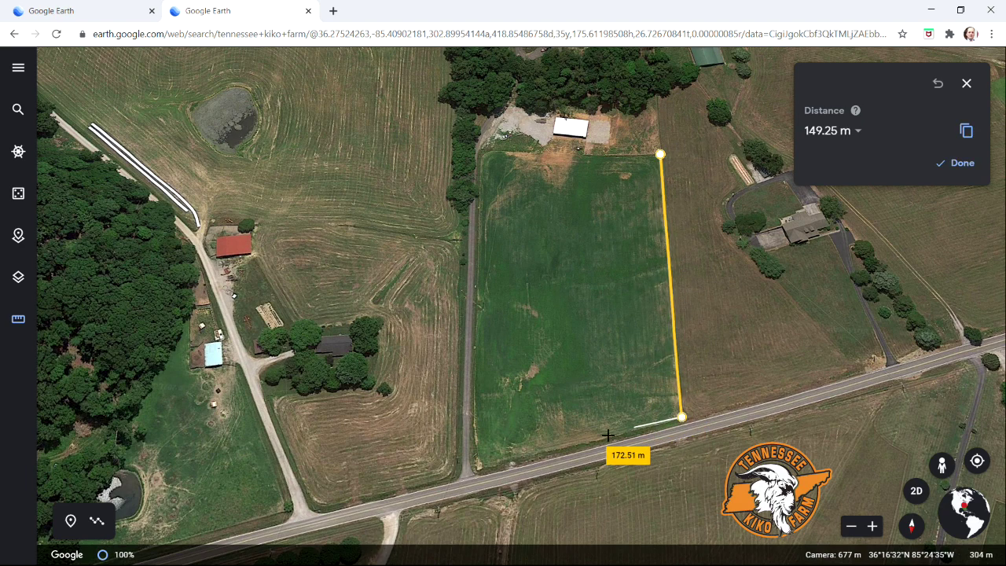
click(479, 466)
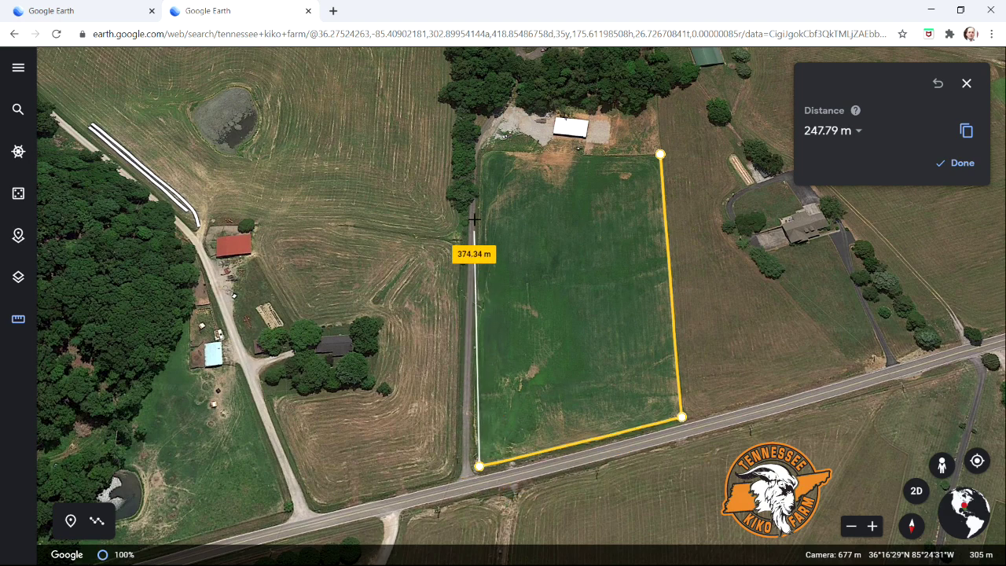
click(482, 153)
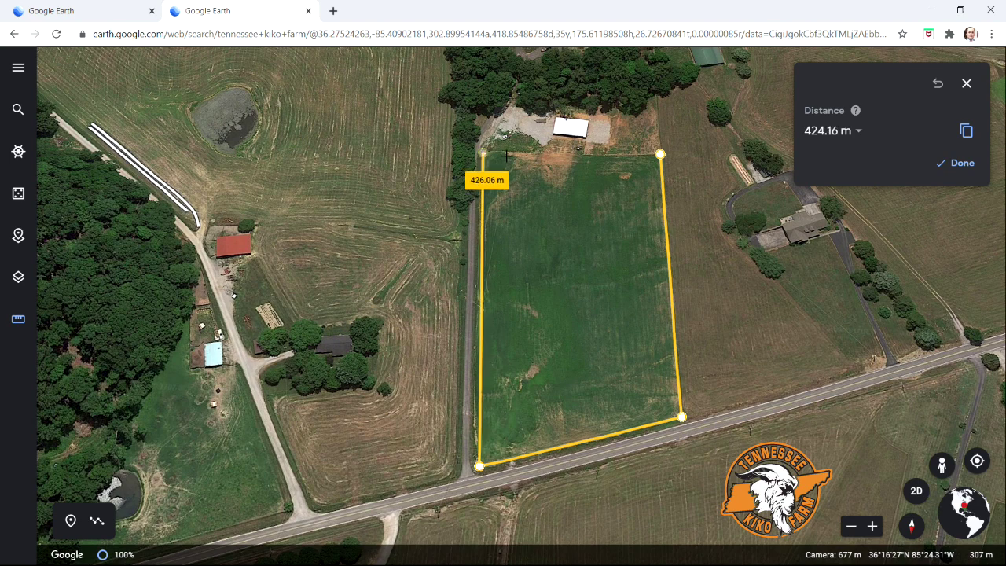
click(658, 153)
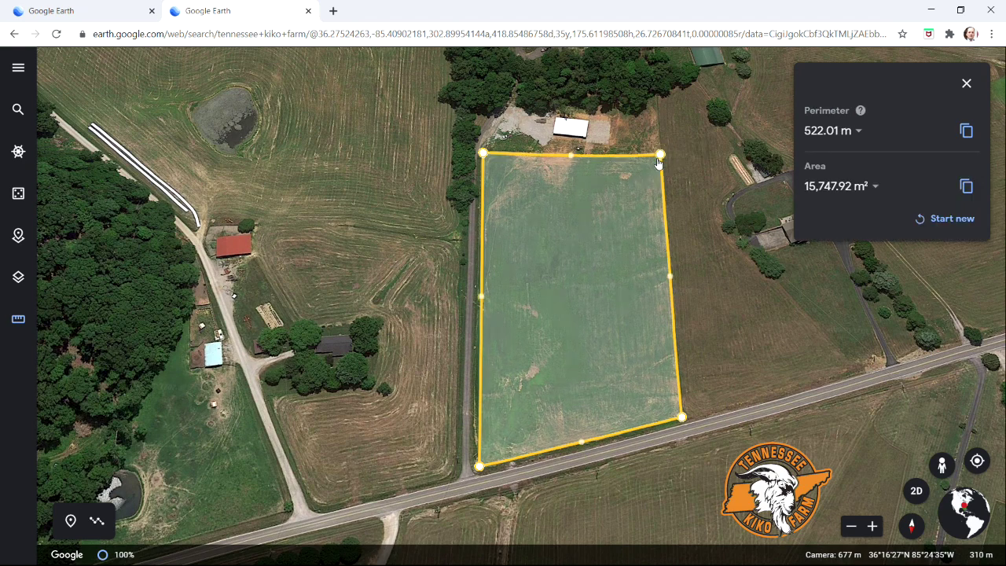
Show the measured perimeter in feet and the area in square feet, and close the measurement.
click(860, 131)
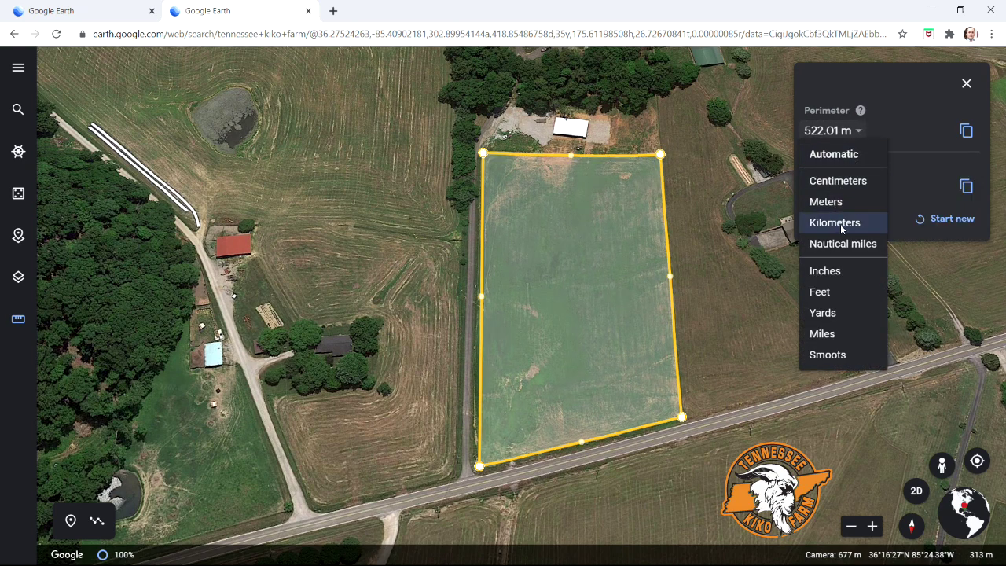
click(833, 295)
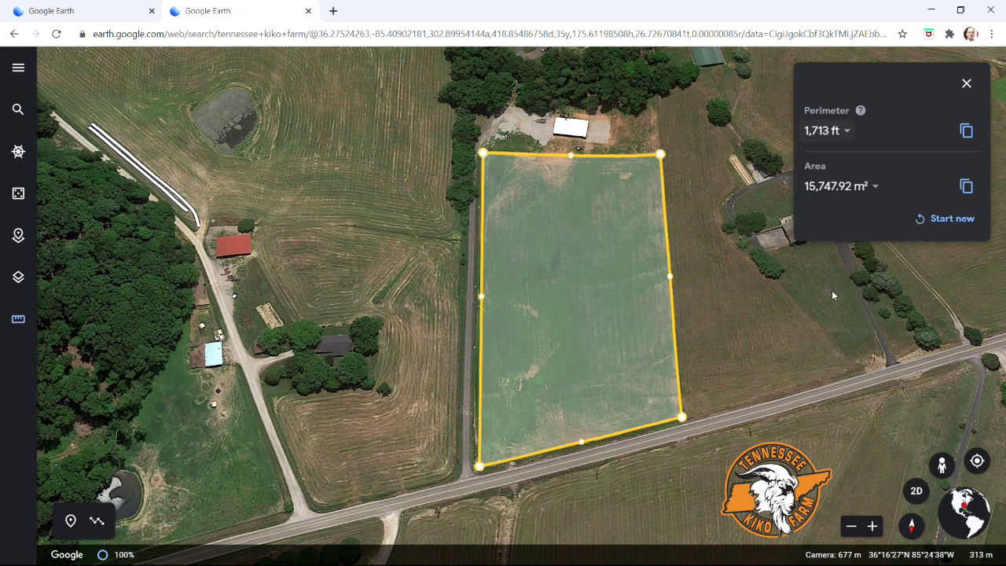
click(875, 188)
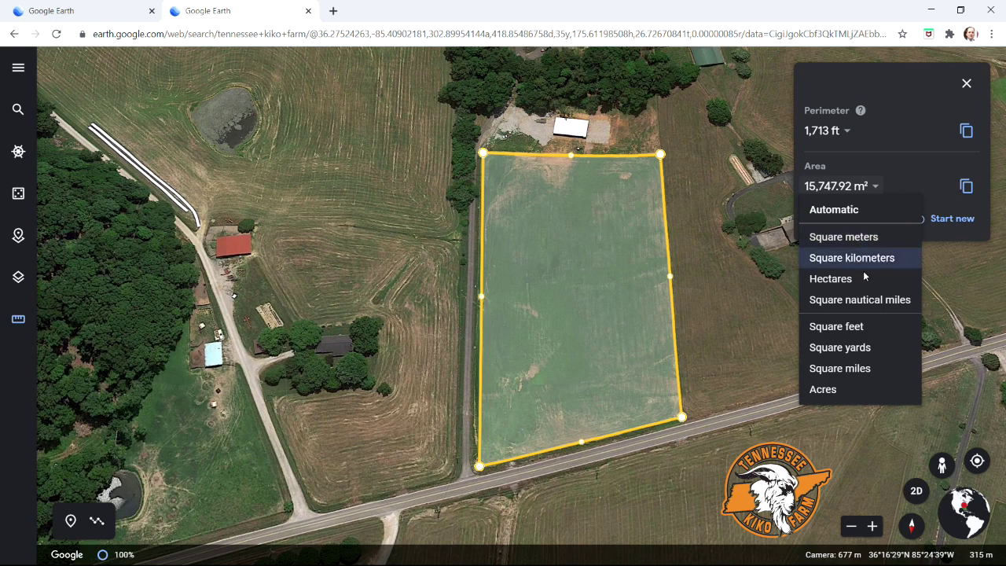
click(850, 331)
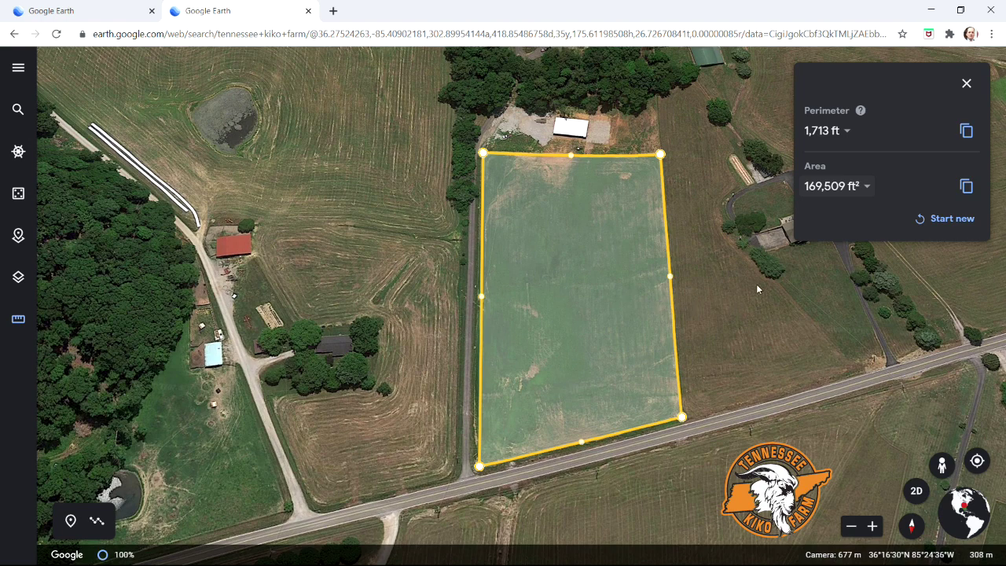
click(967, 85)
Examine the pasture and the surrounding fields, roads and woods from overhead and in a tilted 3D view.
double_click(605, 245)
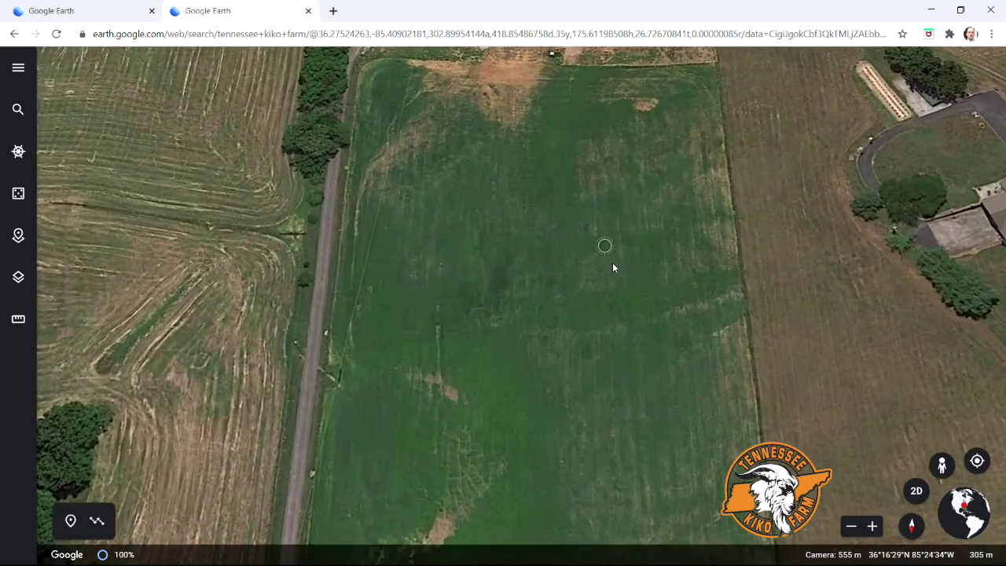
shift+drag(500, 310, 532, 343)
scroll(532, 342, down, 3)
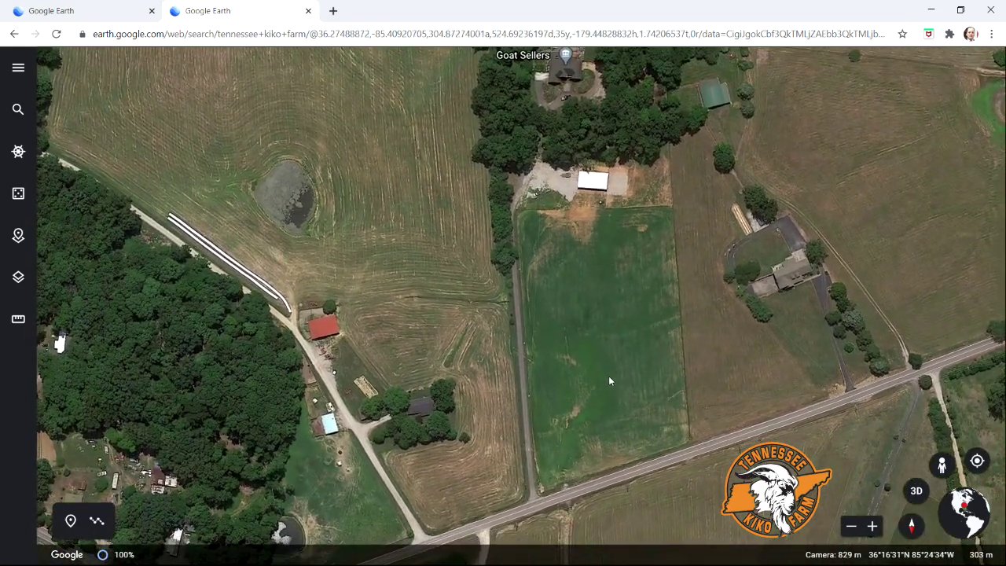
shift+drag(540, 382, 859, 286)
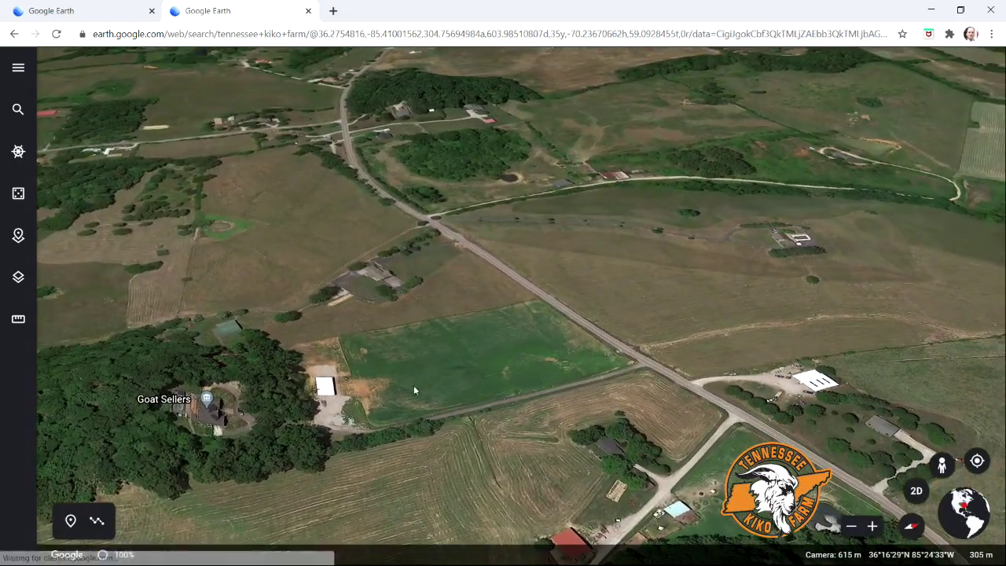
drag(388, 362, 429, 411)
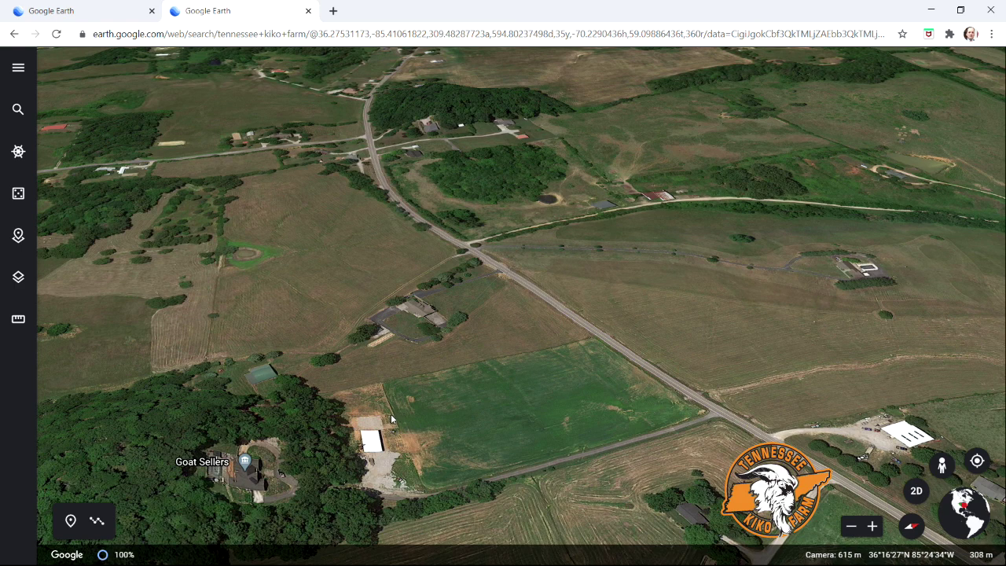
drag(393, 418, 418, 409)
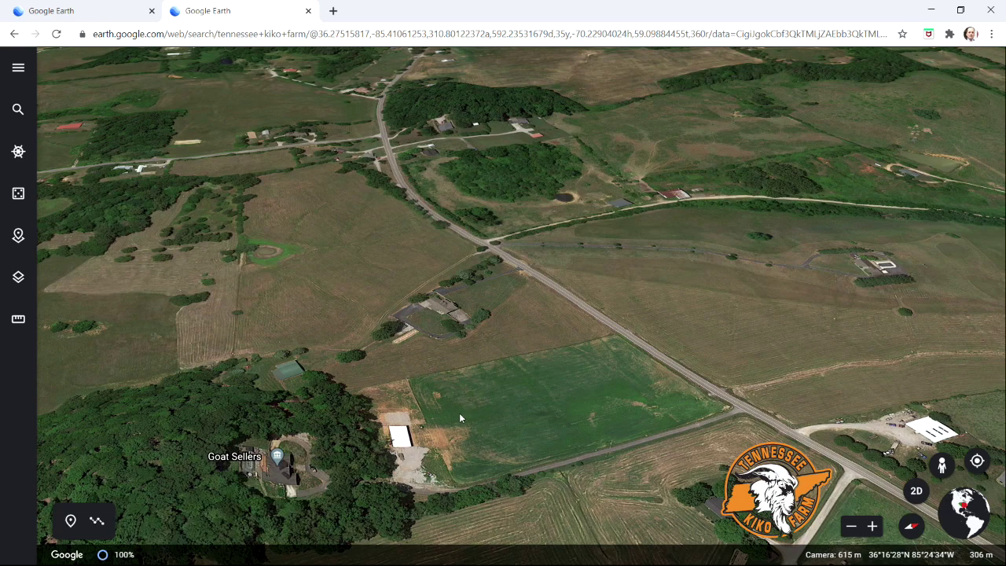
Inspect the white-roofed barn, the gravel pad and the adjacent woods up close from directly overhead.
mouse_move(456, 406)
shift+mouse_down()
mouse_move(462, 439)
mouse_move(434, 505)
mouse_move(488, 466)
mouse_move(521, 458)
shift+mouse_up()
scroll(521, 458, up, 5)
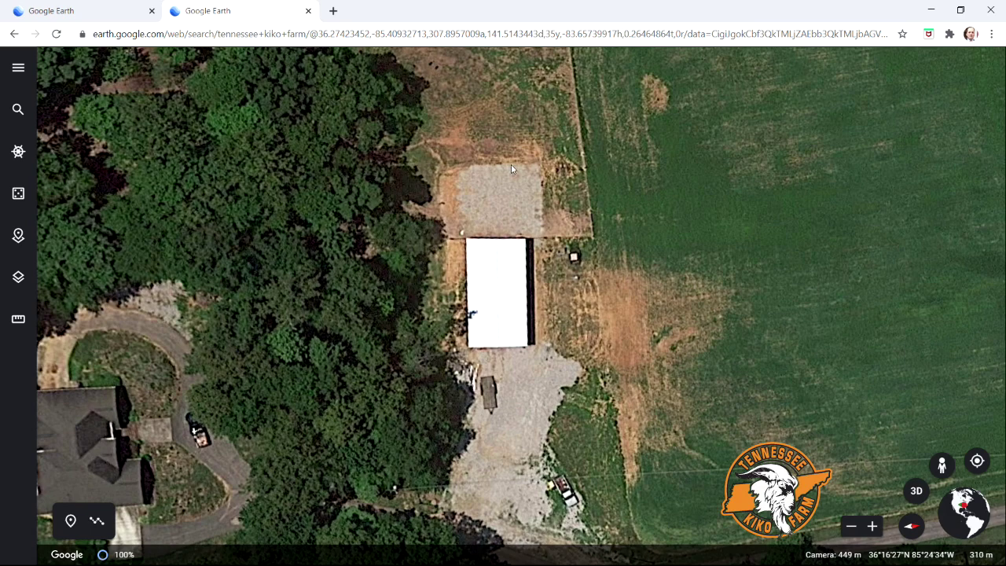
drag(440, 301, 530, 376)
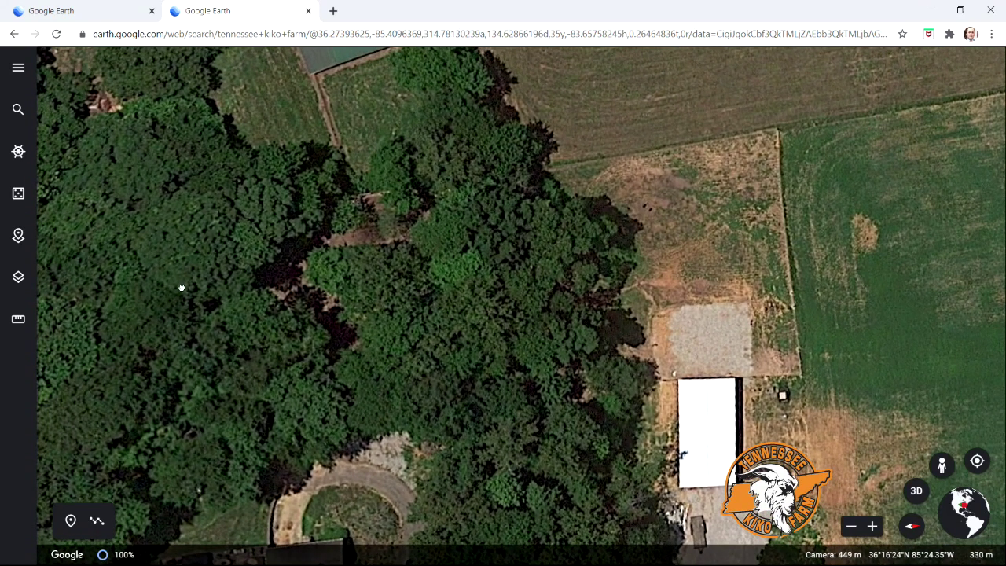
Measure the perimeter and area of the striped field's half farthest from the pond with a closed six-point outline, and close the measurement.
drag(182, 288, 537, 197)
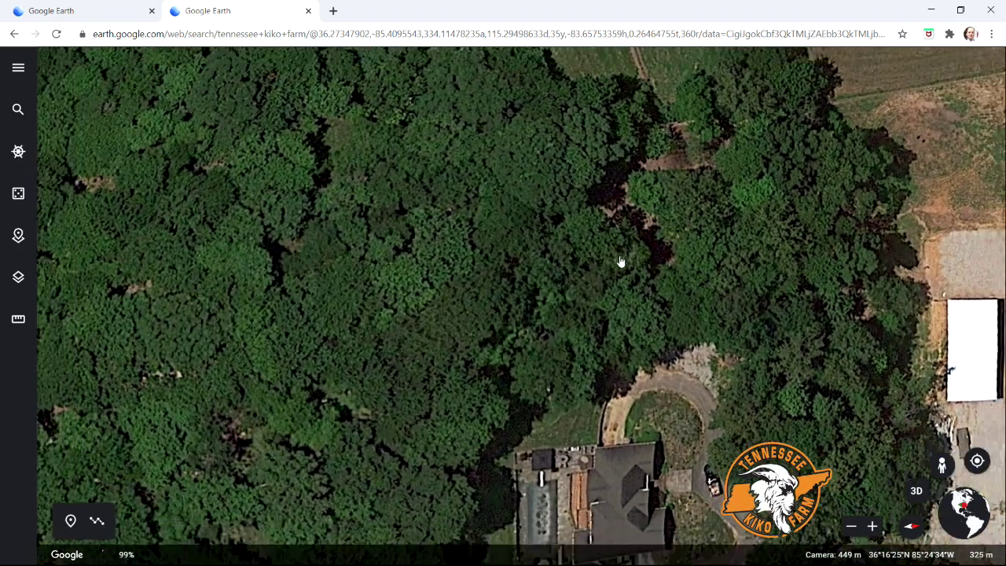
scroll(621, 262, down, 5)
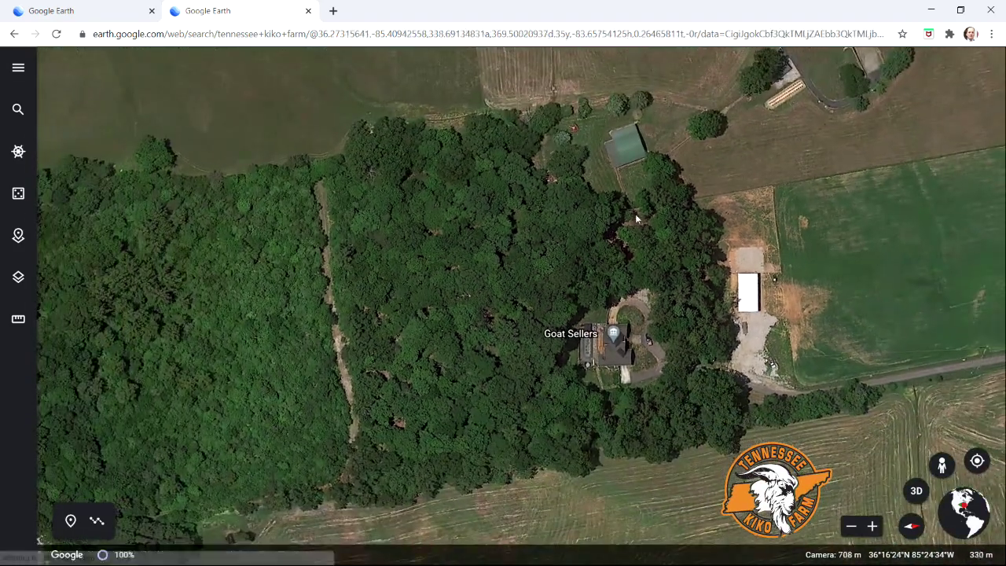
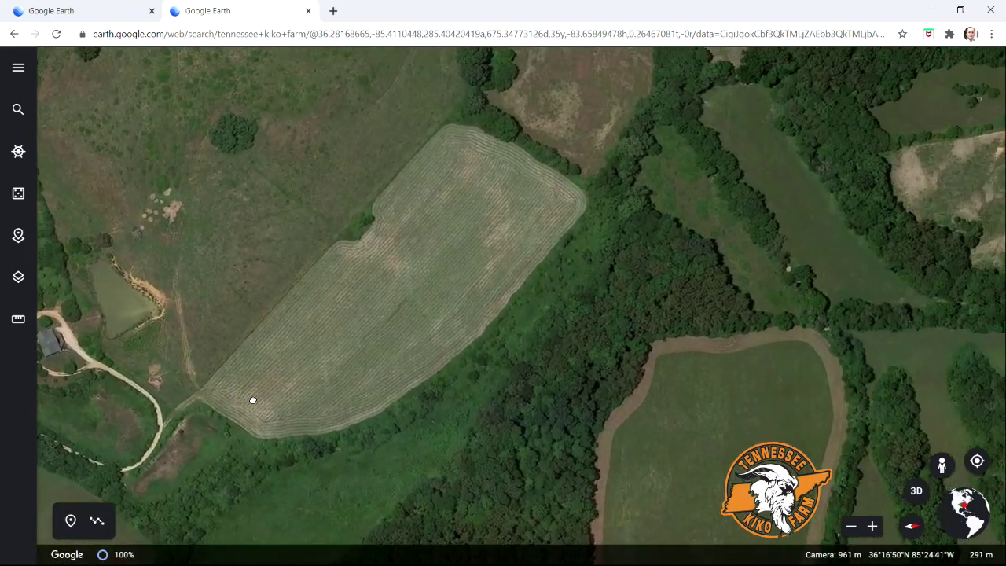
drag(512, 485, 511, 326)
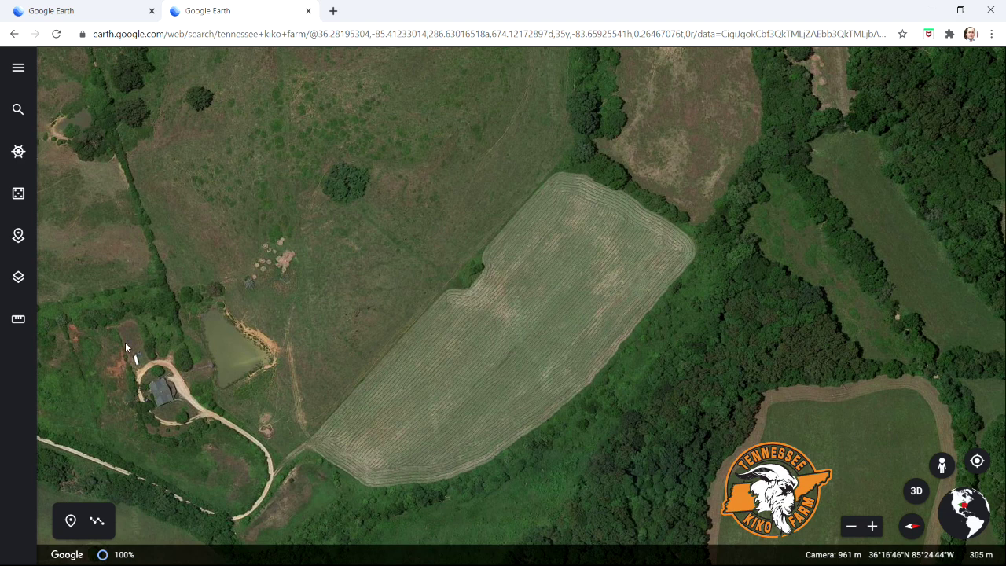
click(18, 320)
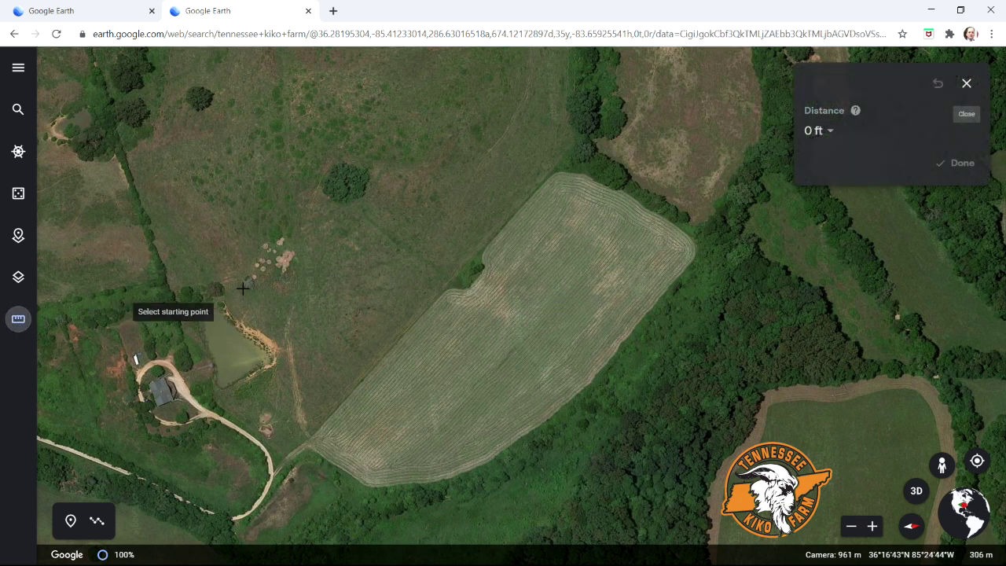
click(513, 277)
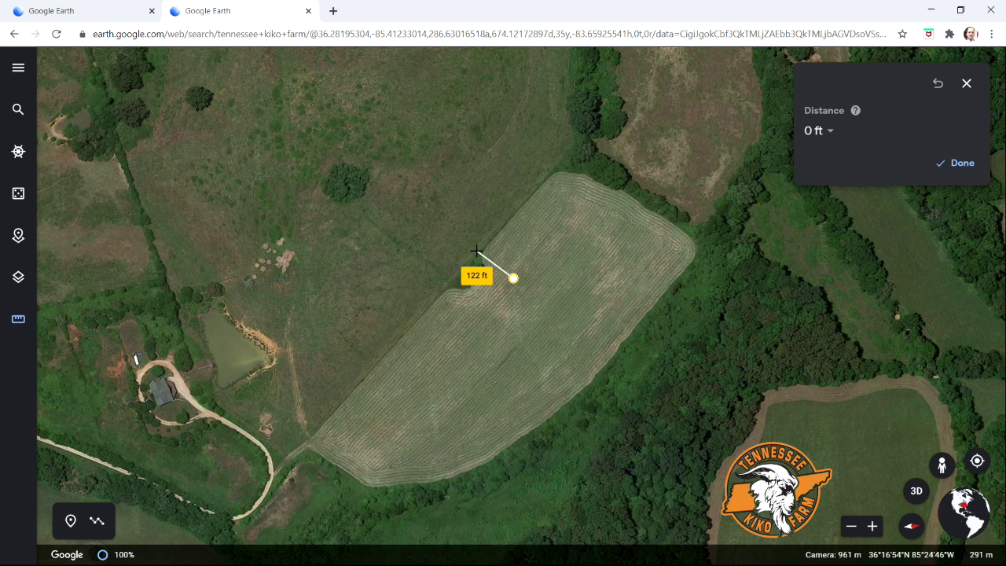
click(477, 249)
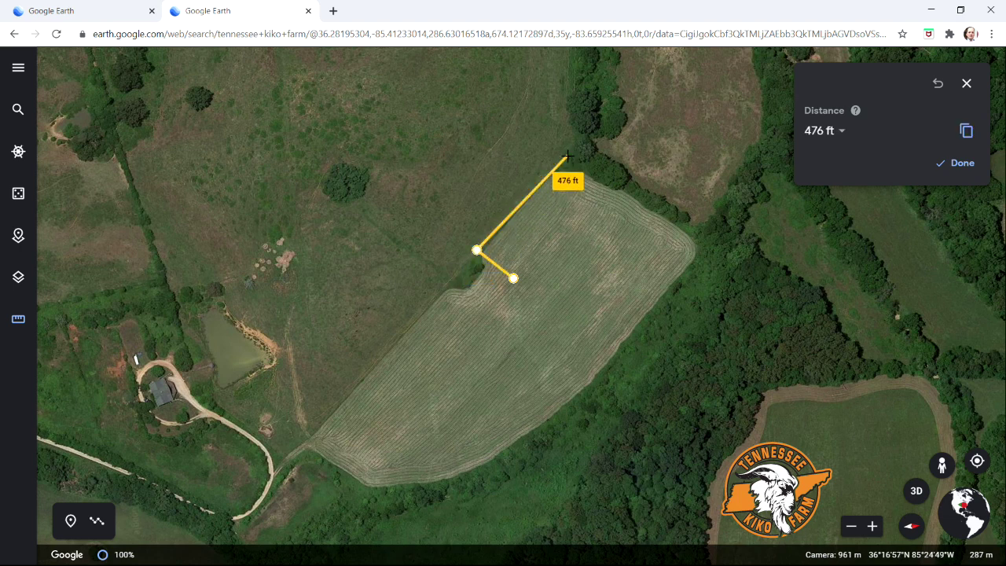
click(567, 157)
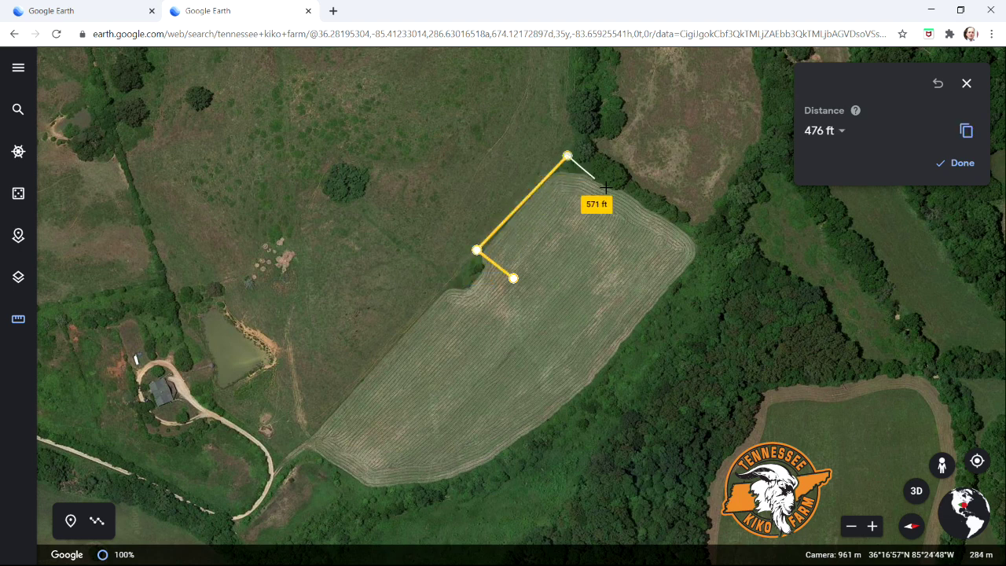
click(735, 268)
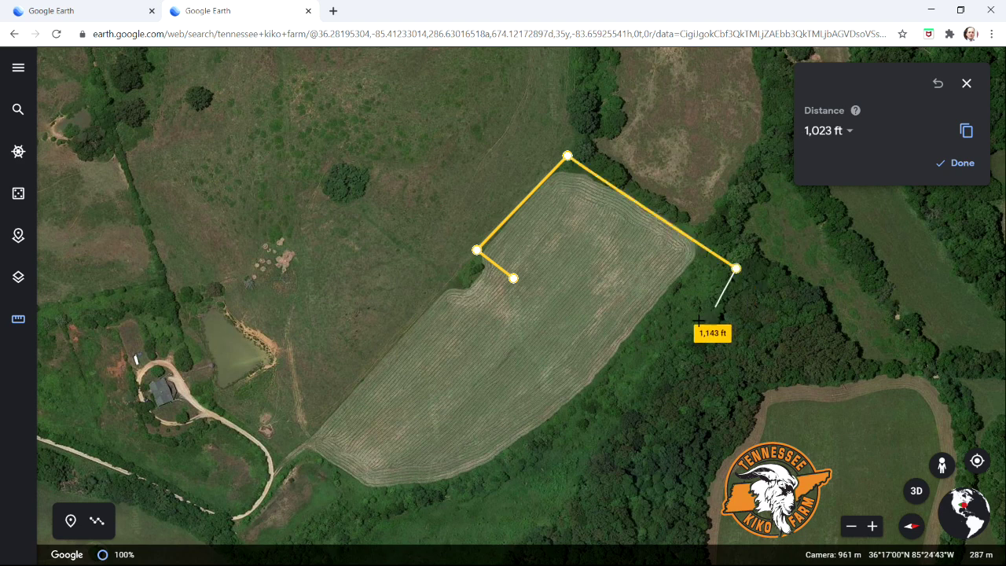
click(652, 369)
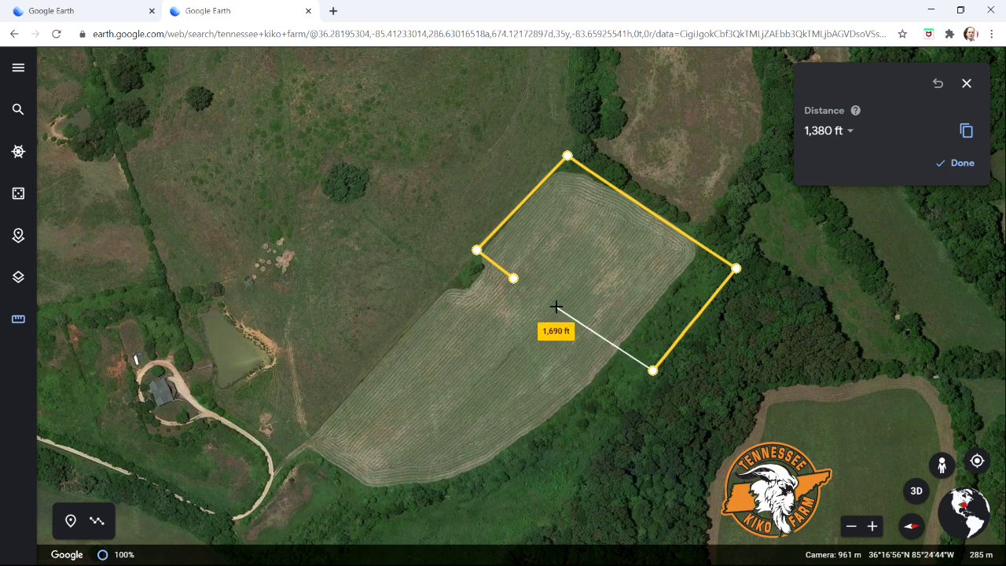
click(556, 303)
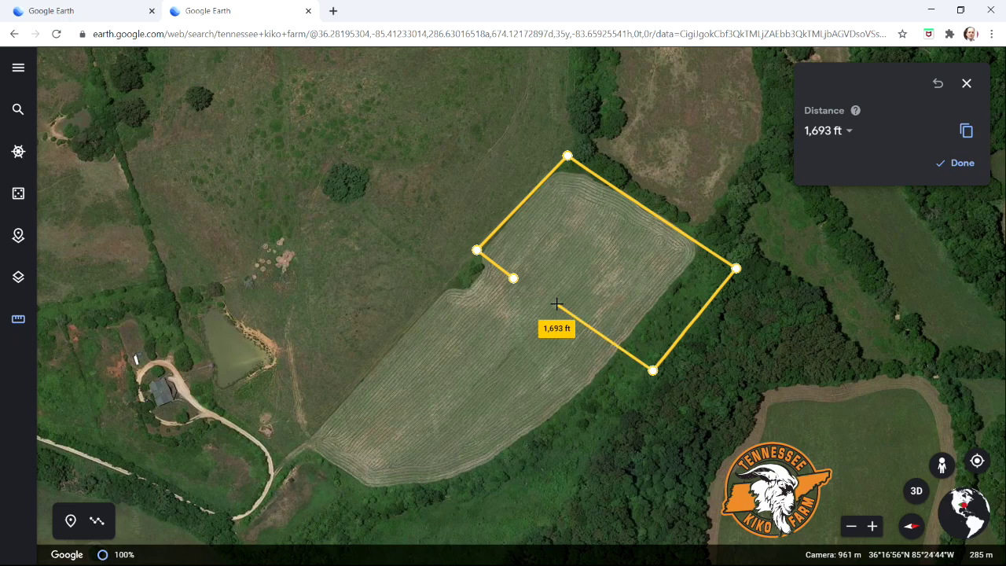
click(515, 277)
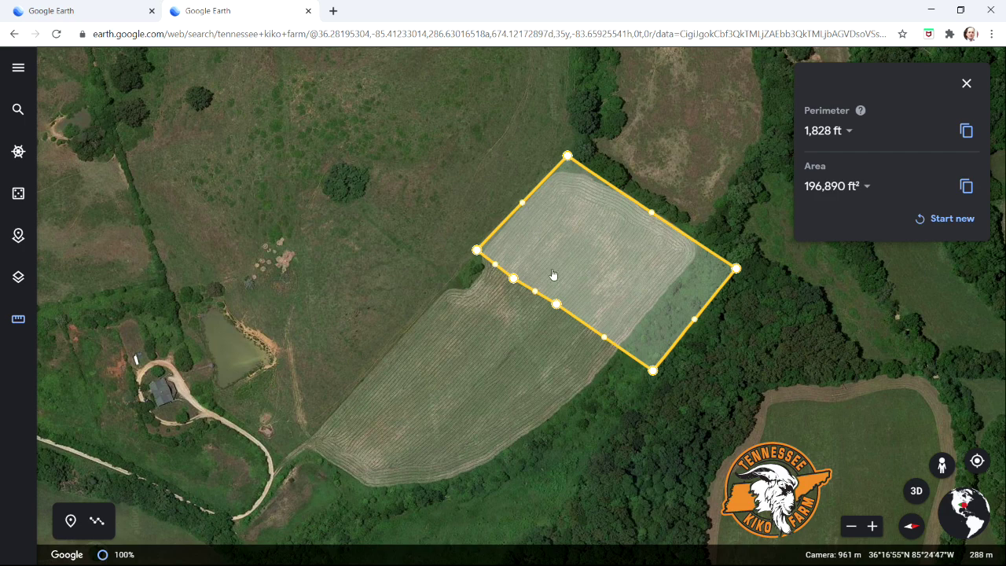
drag(619, 468, 696, 307)
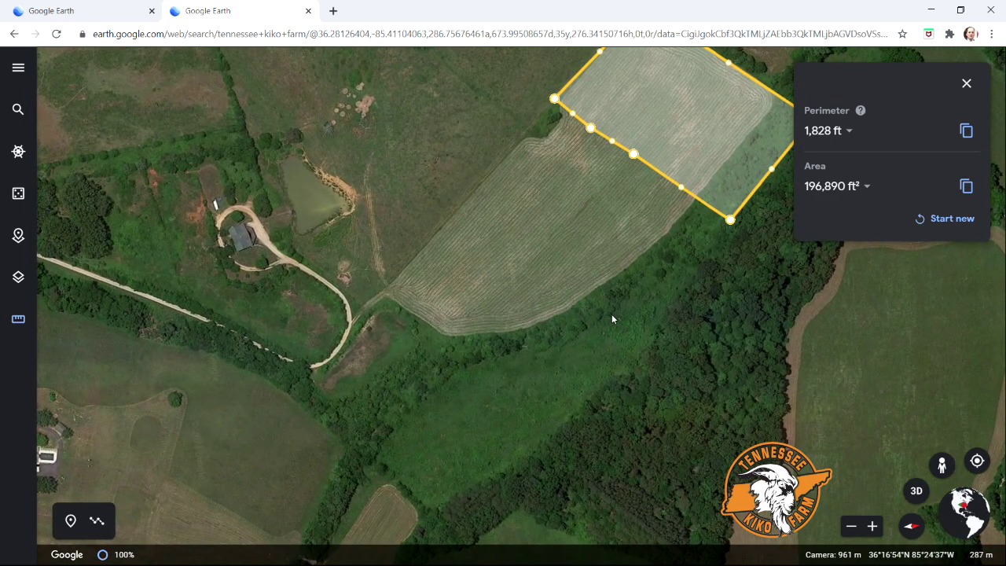
click(967, 84)
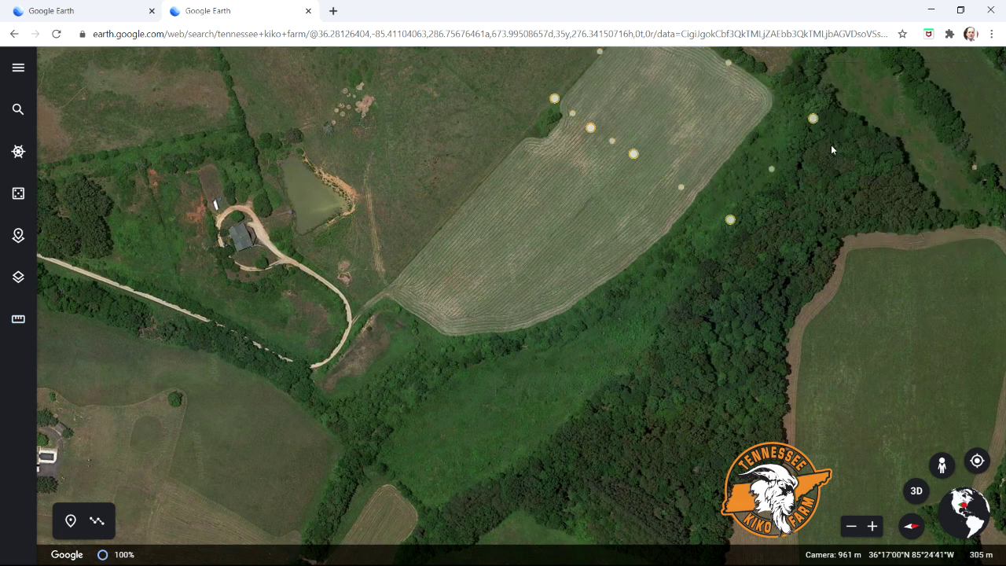
Measure the perimeter and area of the narrow green strip between the striped field and the woods with a closed twelve-point outline, and close the measurement.
click(17, 319)
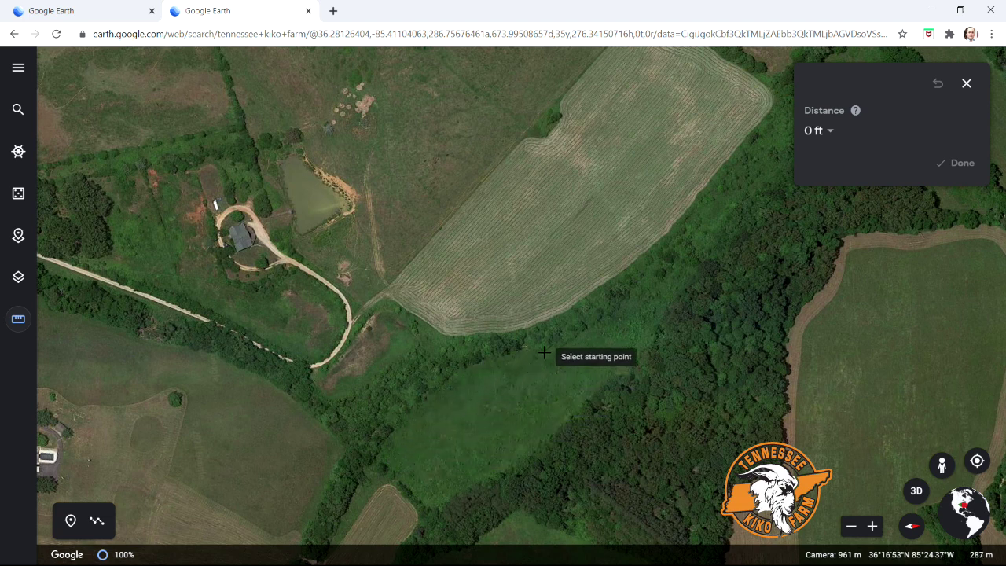
click(370, 449)
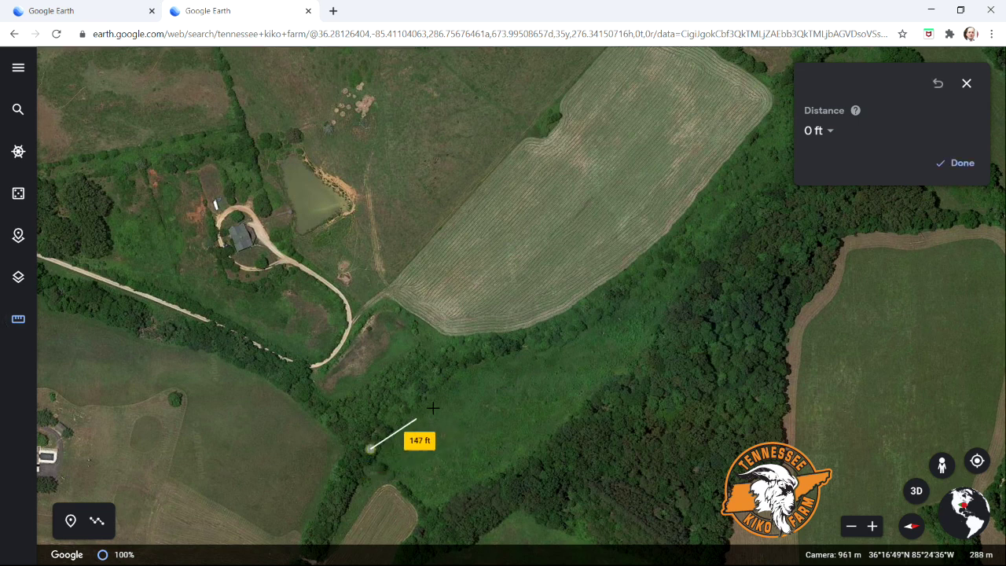
click(460, 366)
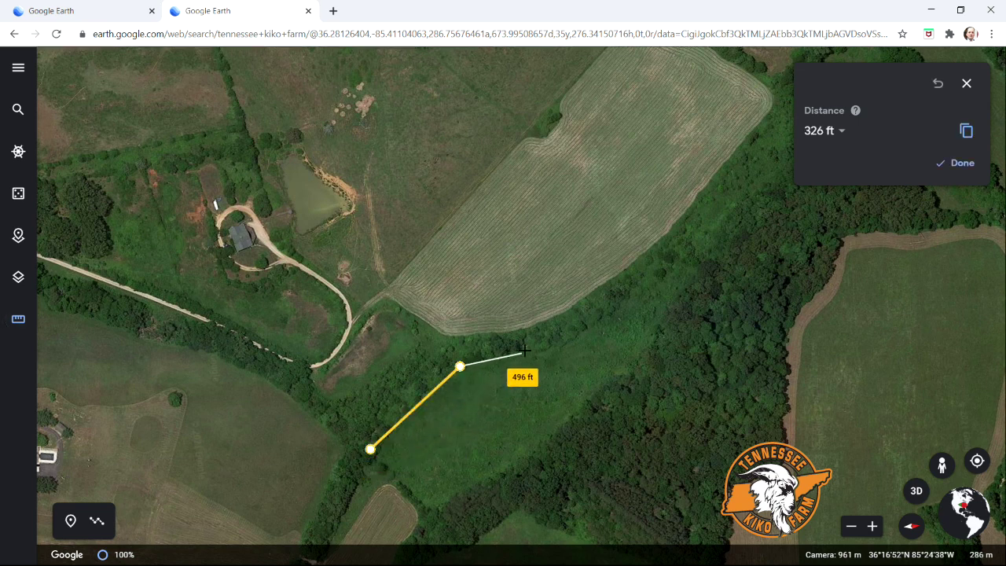
click(583, 334)
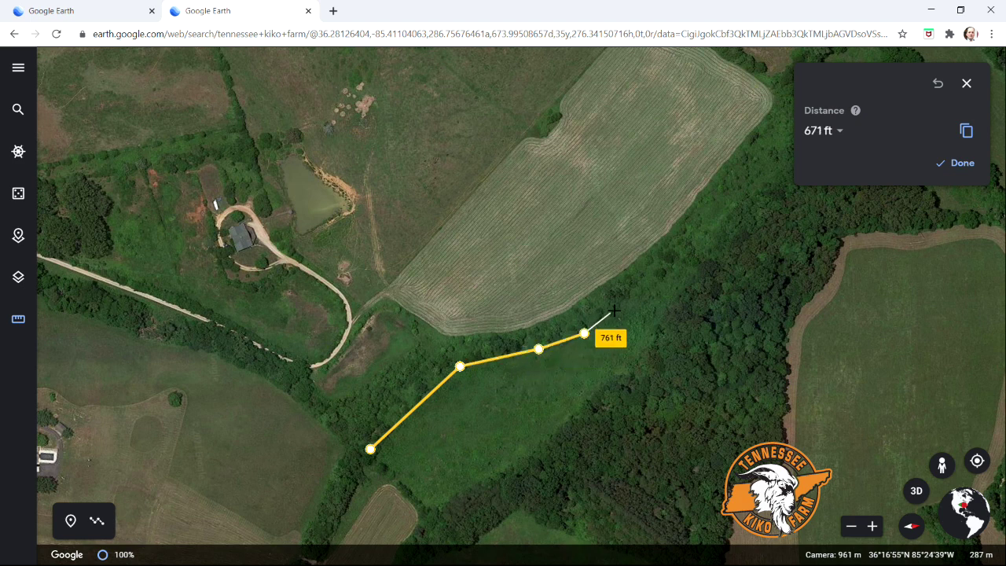
click(621, 302)
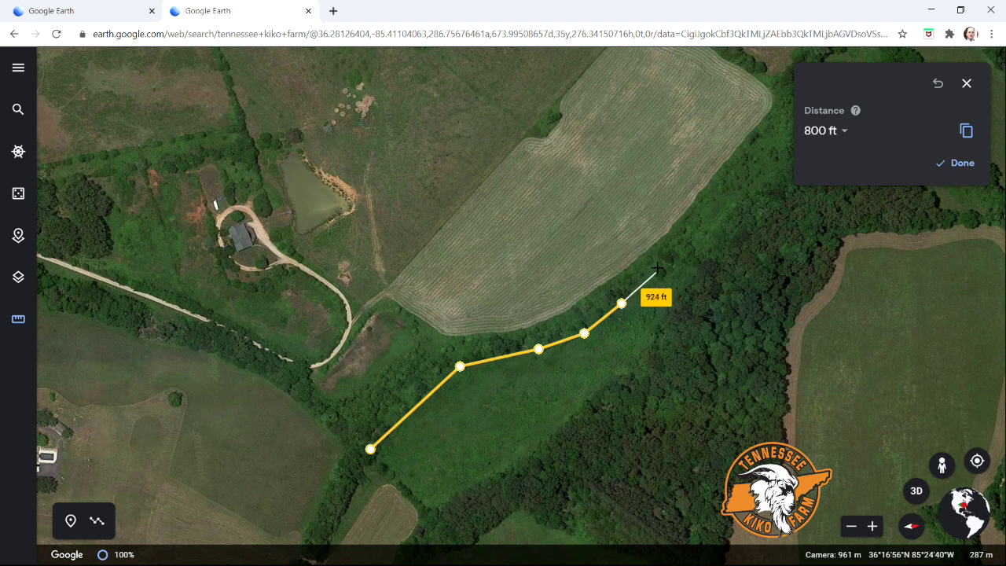
click(671, 248)
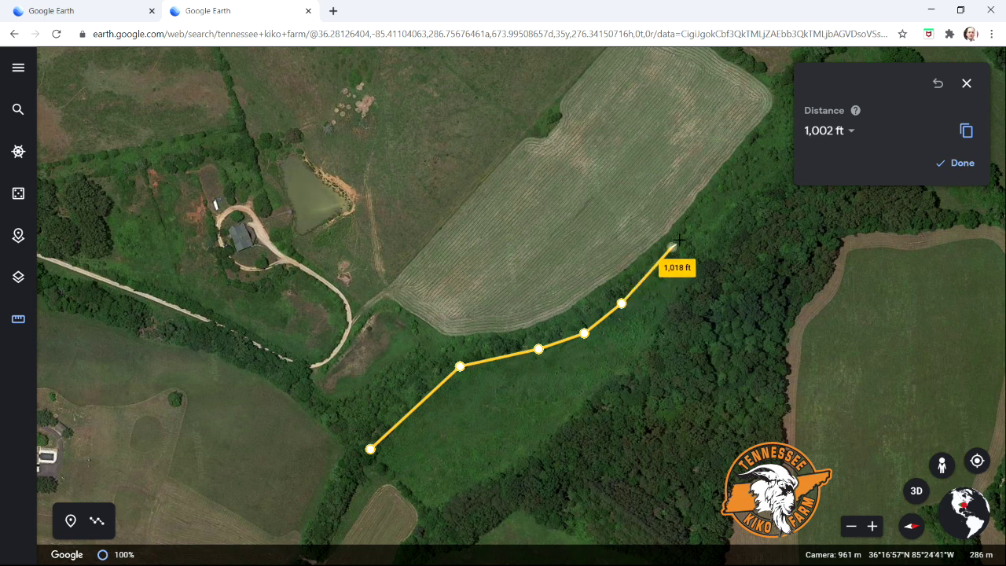
click(704, 207)
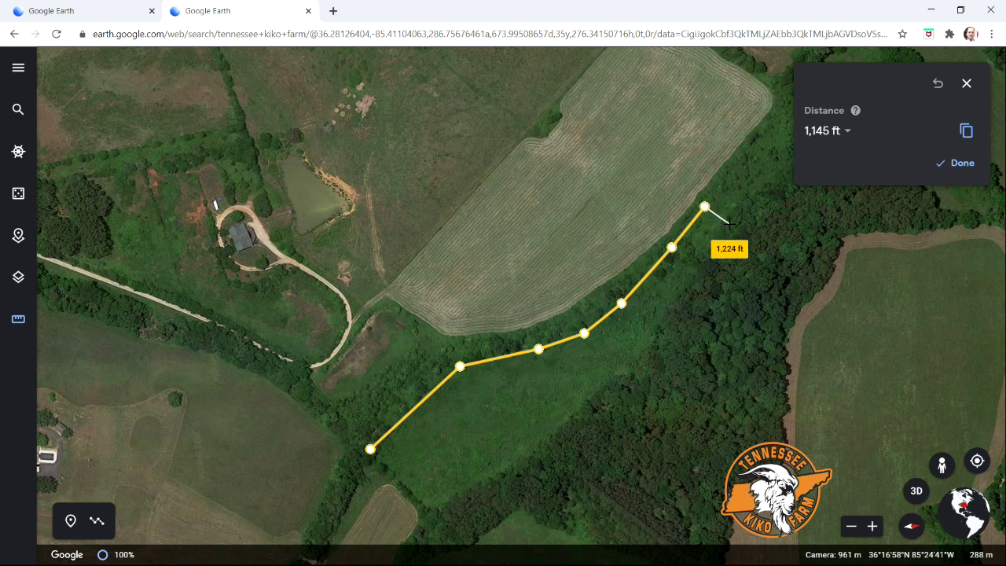
click(729, 225)
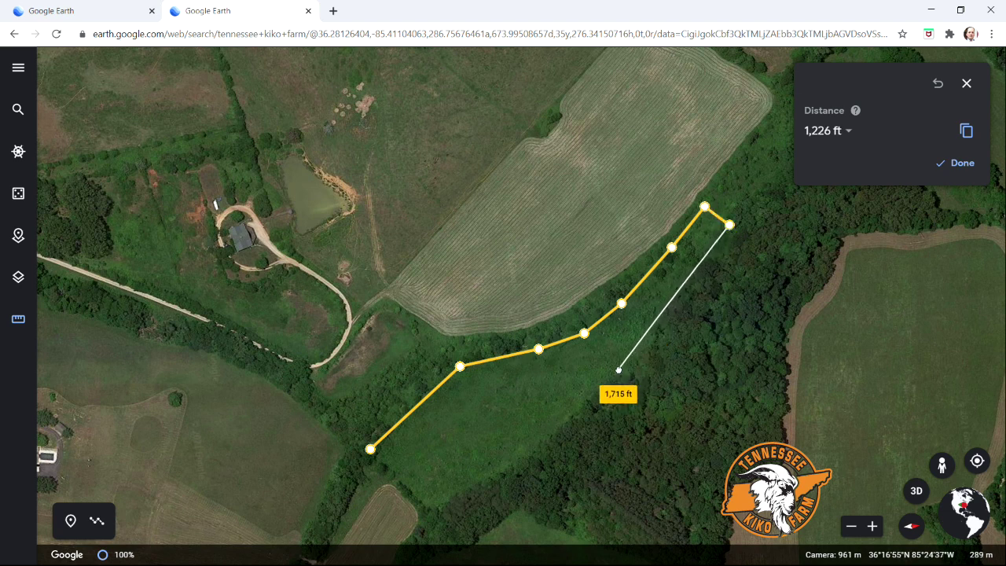
click(618, 369)
click(563, 423)
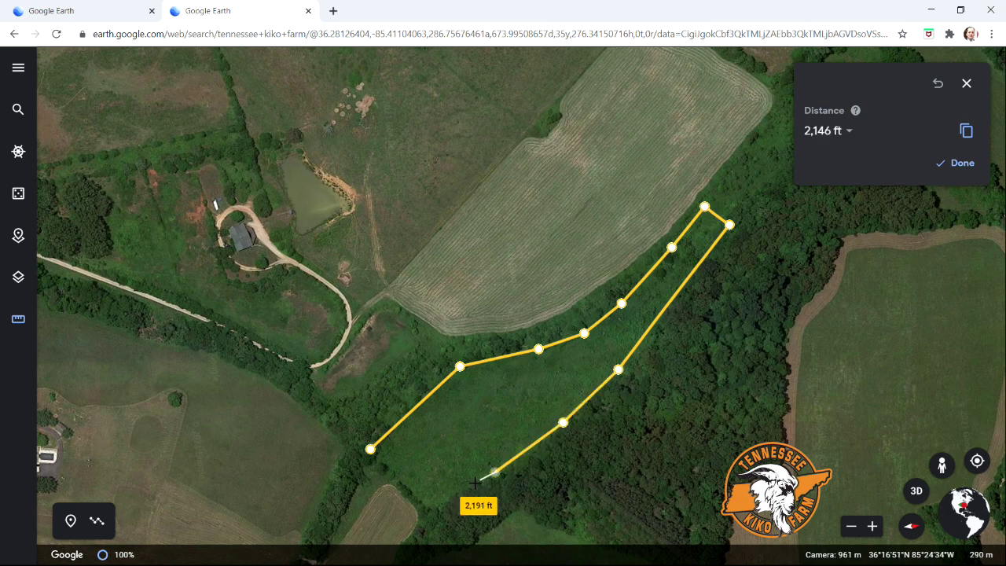
click(425, 509)
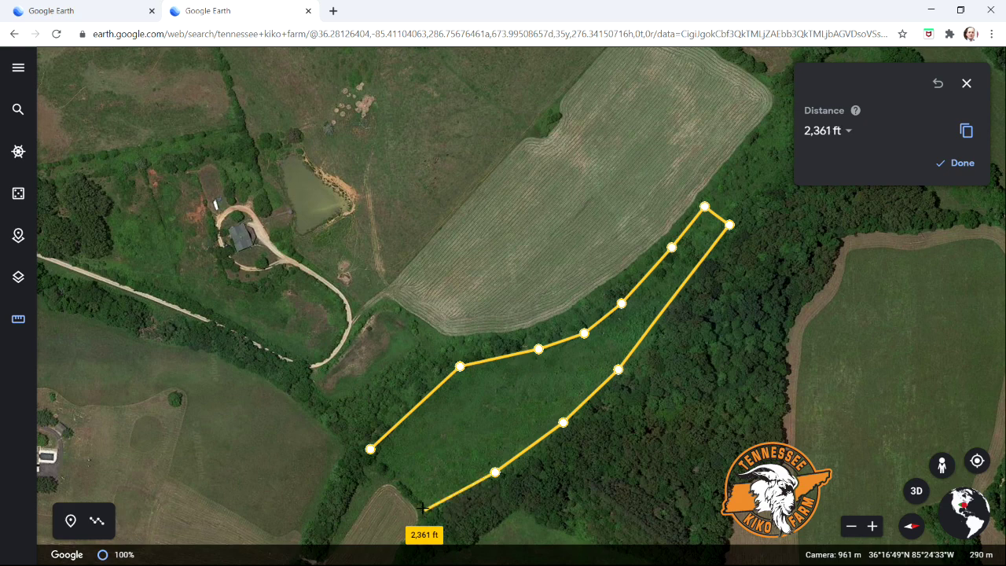
click(370, 448)
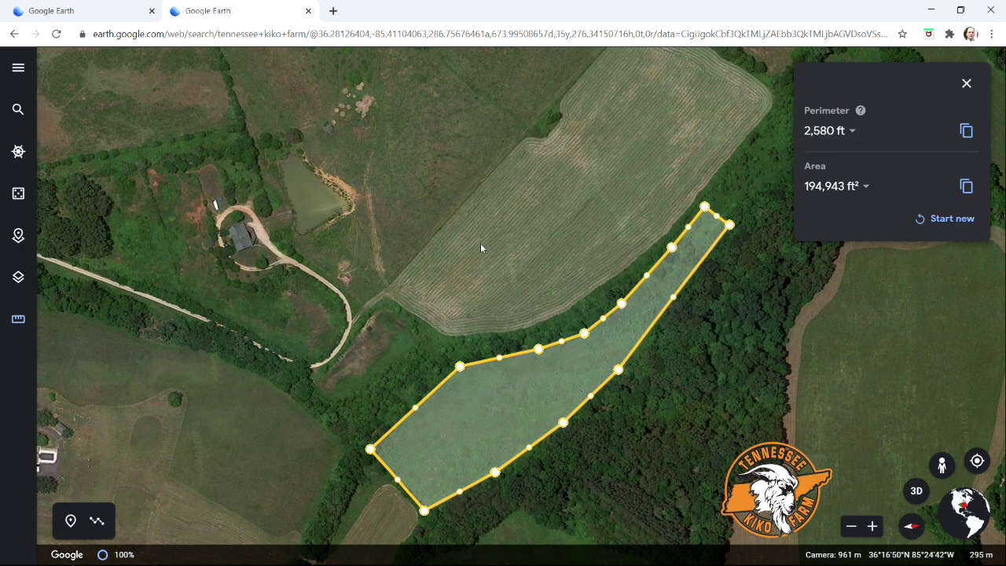
click(966, 84)
Measure the perimeter and area of the large pasture between the striped field, the pond and the tree lines with a closed seven-point outline.
drag(601, 119, 602, 330)
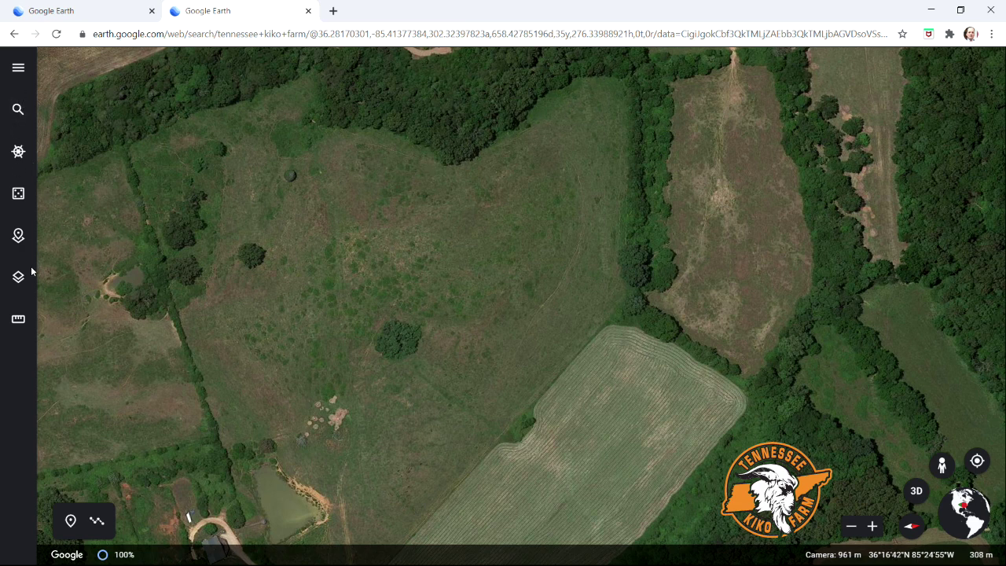
click(21, 321)
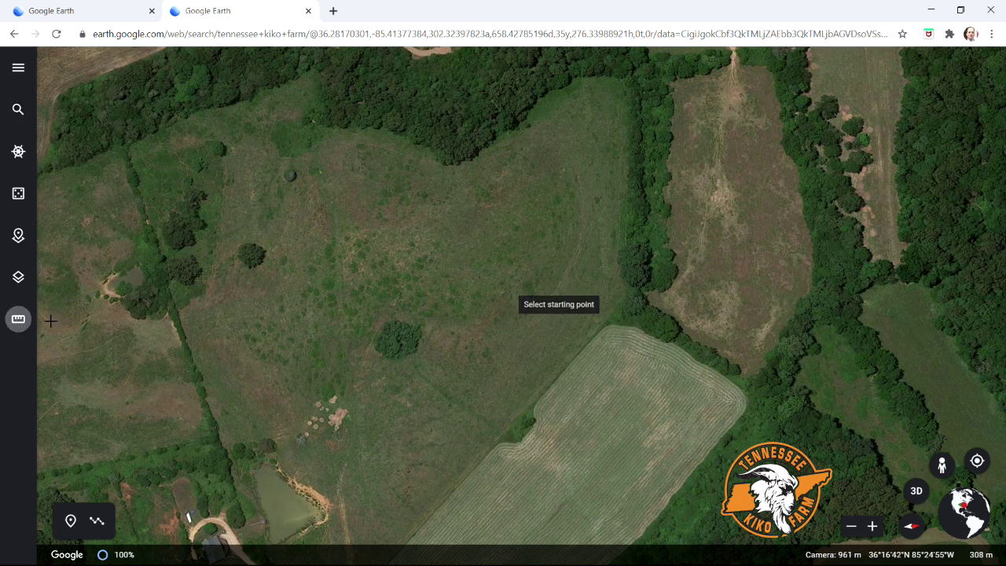
click(171, 301)
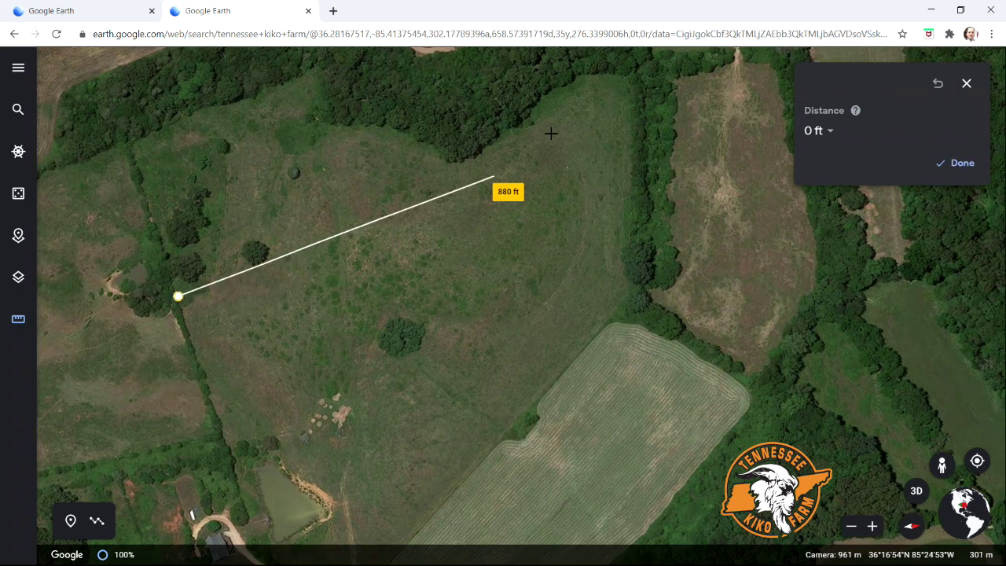
click(605, 56)
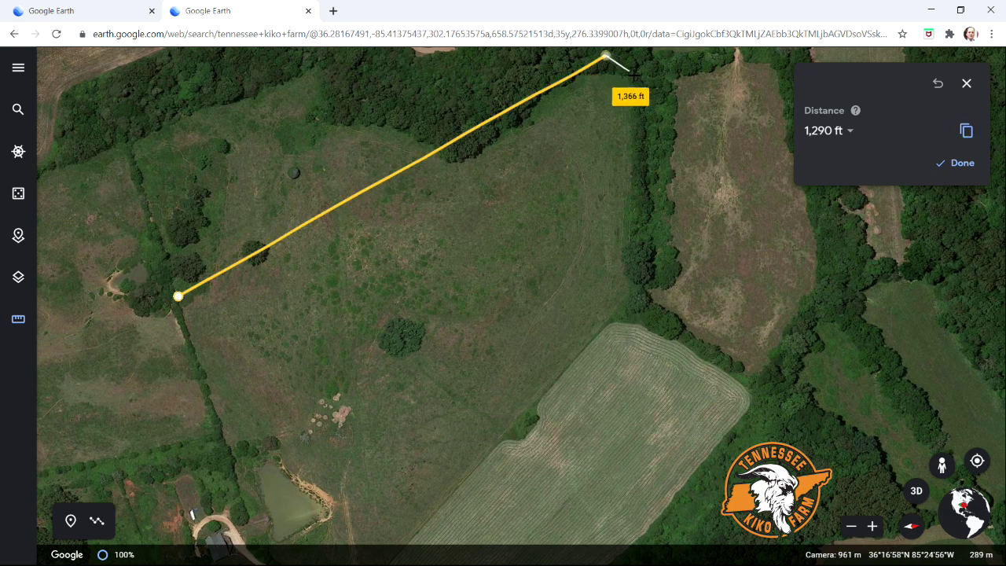
click(631, 89)
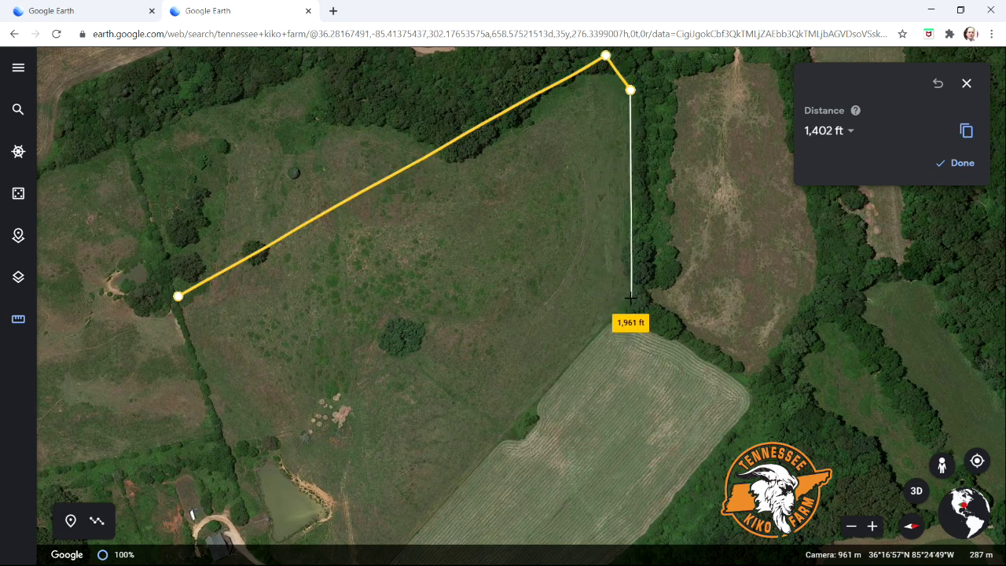
click(631, 298)
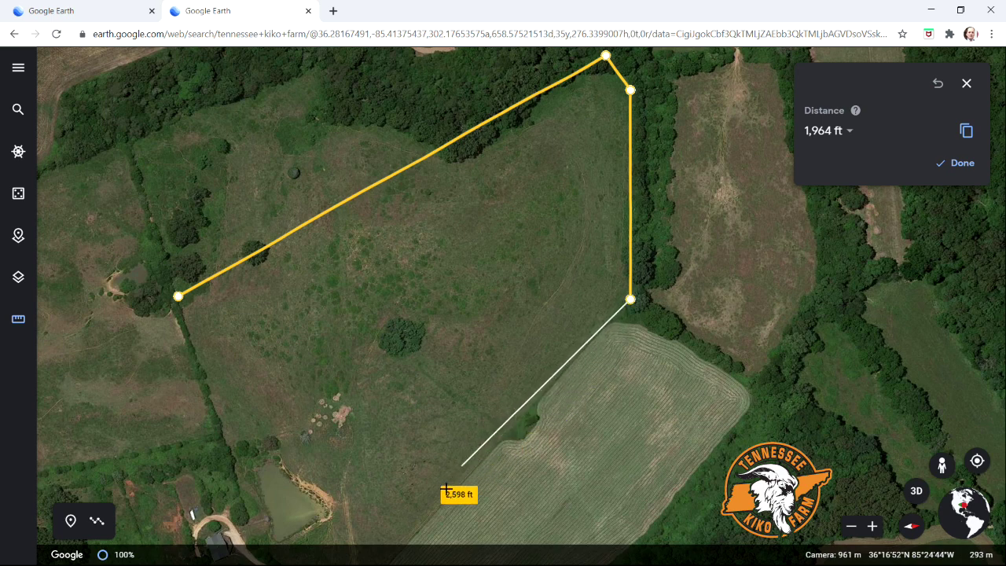
click(405, 540)
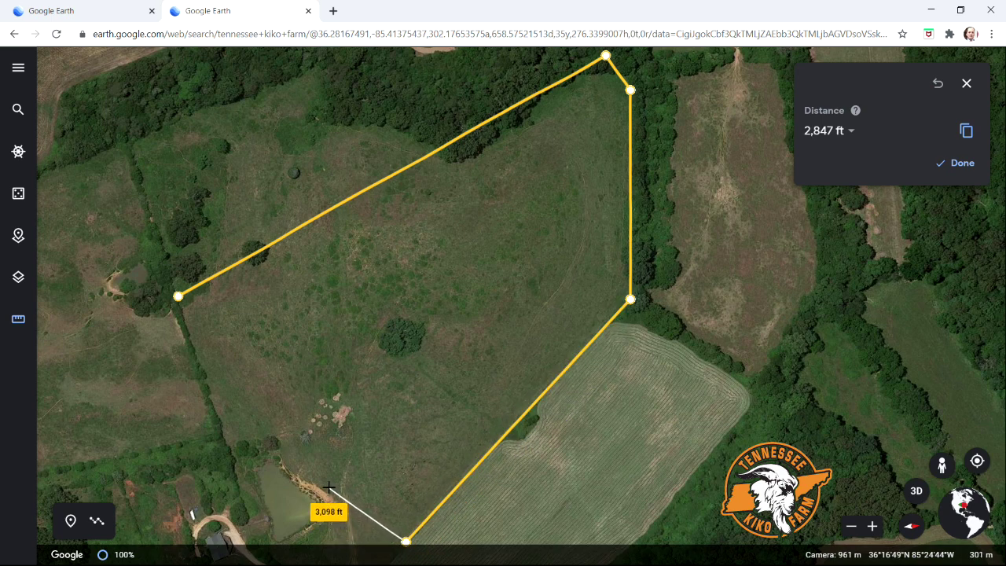
click(269, 421)
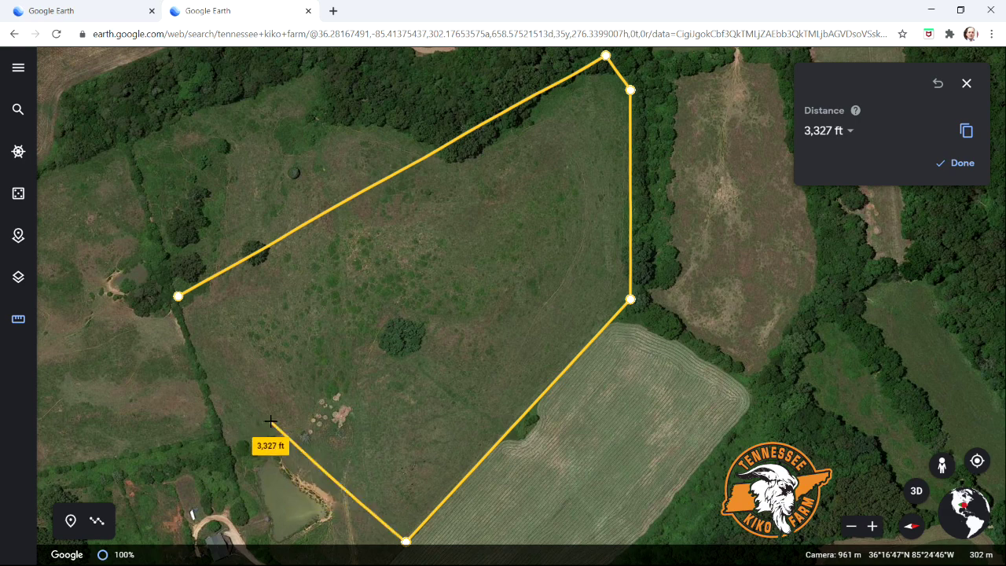
click(223, 444)
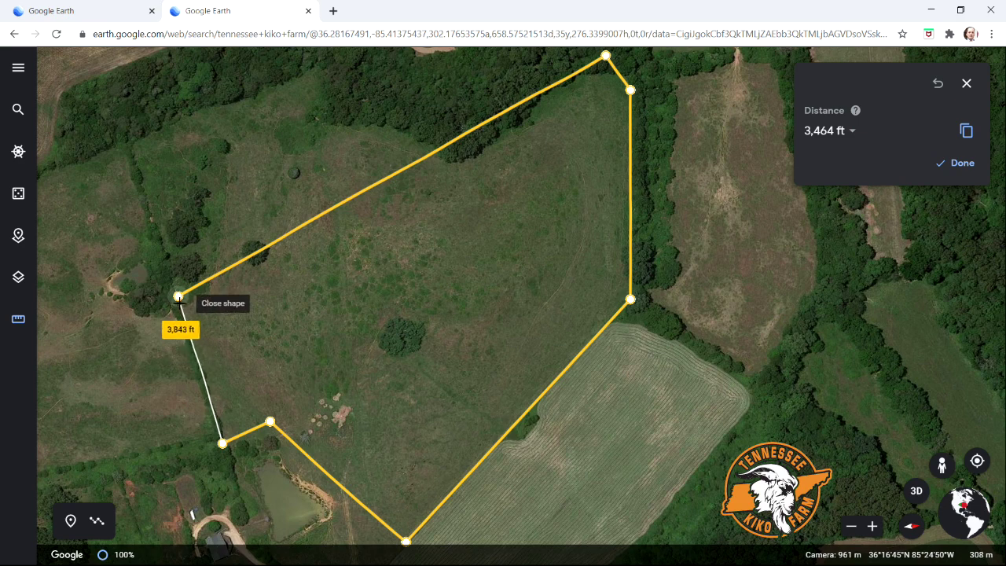
click(178, 297)
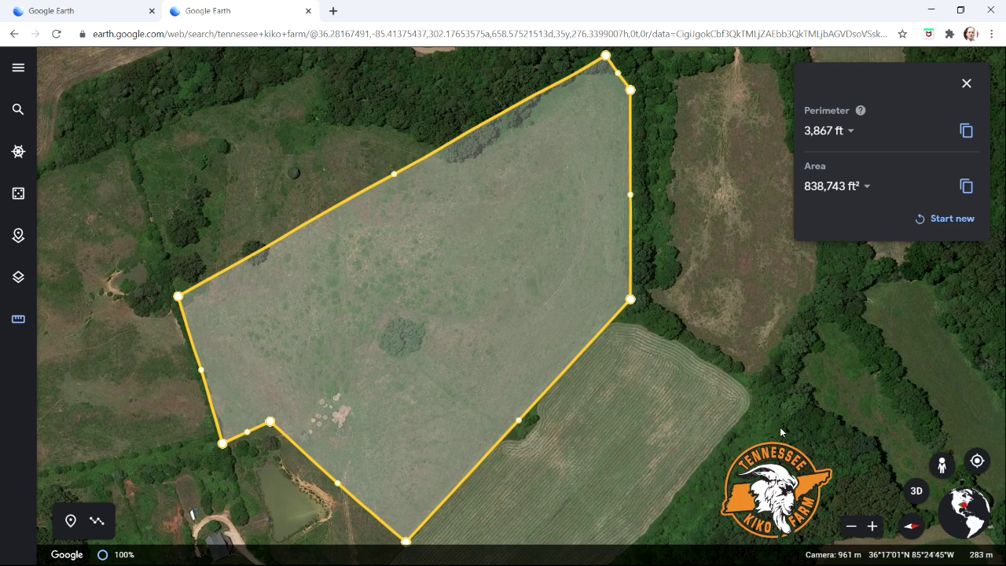
Set the map style to Clean, without borders, labels, places or roads, and close the style options.
drag(770, 498, 778, 438)
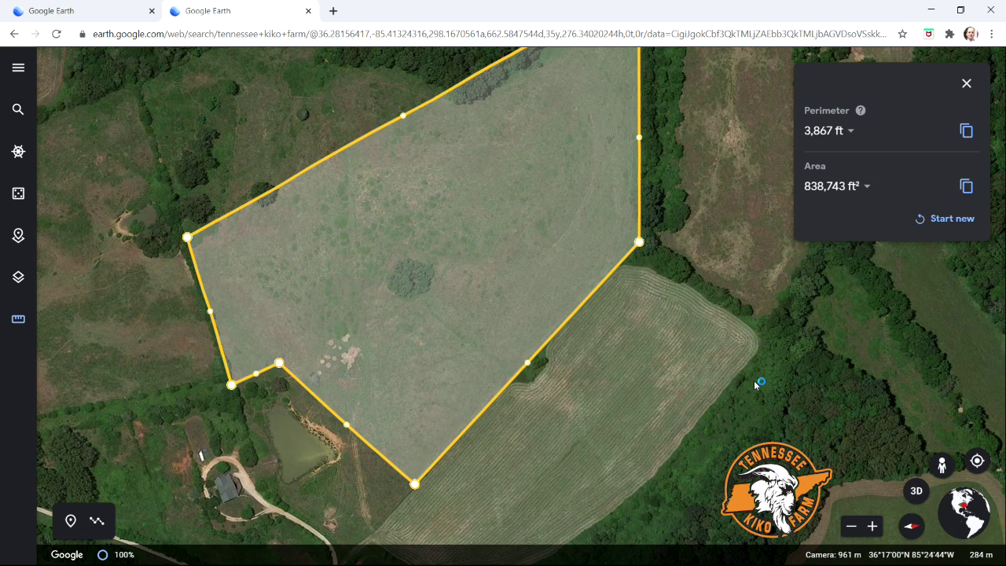
drag(680, 406, 714, 357)
scroll(691, 367, down, 1)
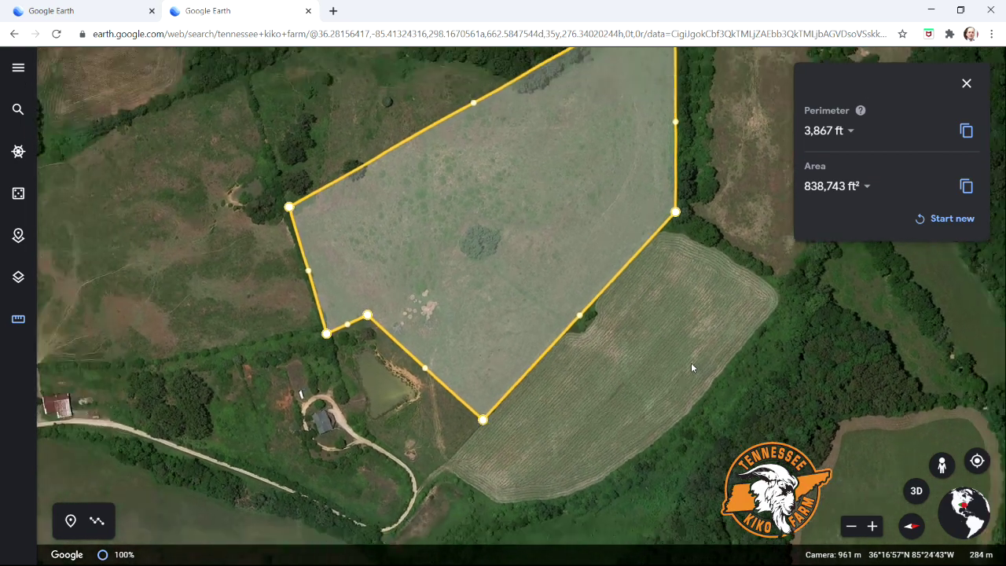
scroll(691, 367, down, 3)
drag(761, 265, 658, 316)
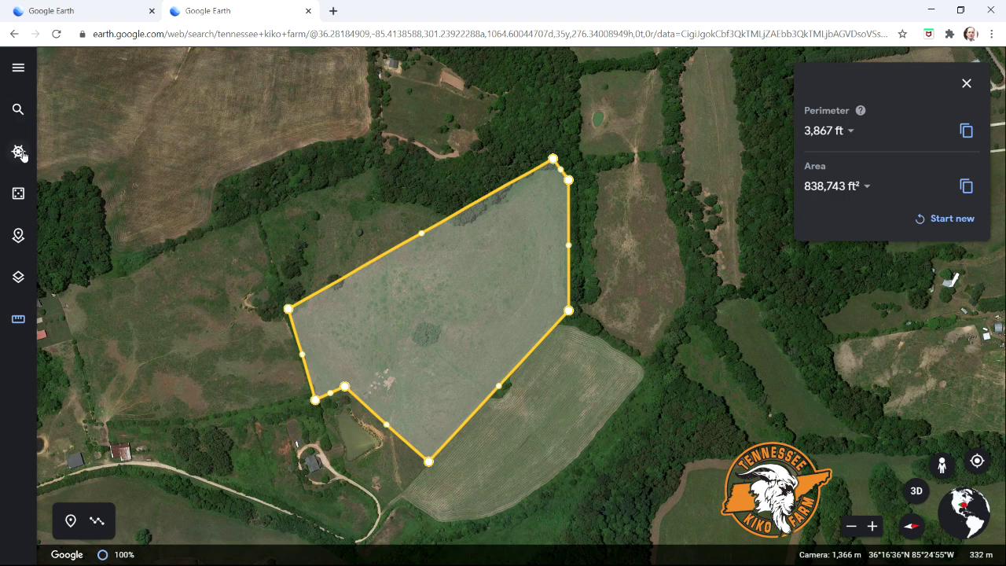
click(18, 282)
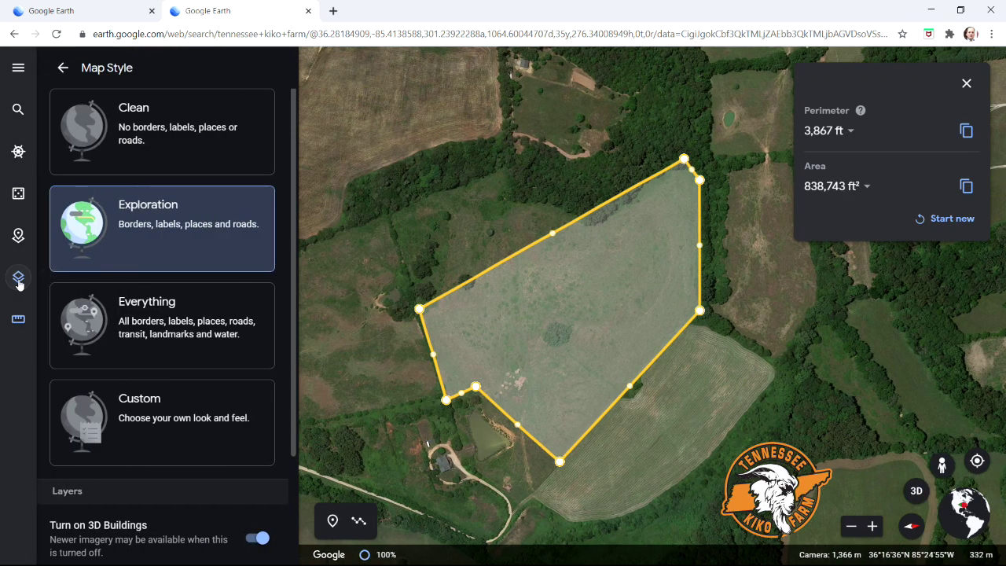
click(142, 137)
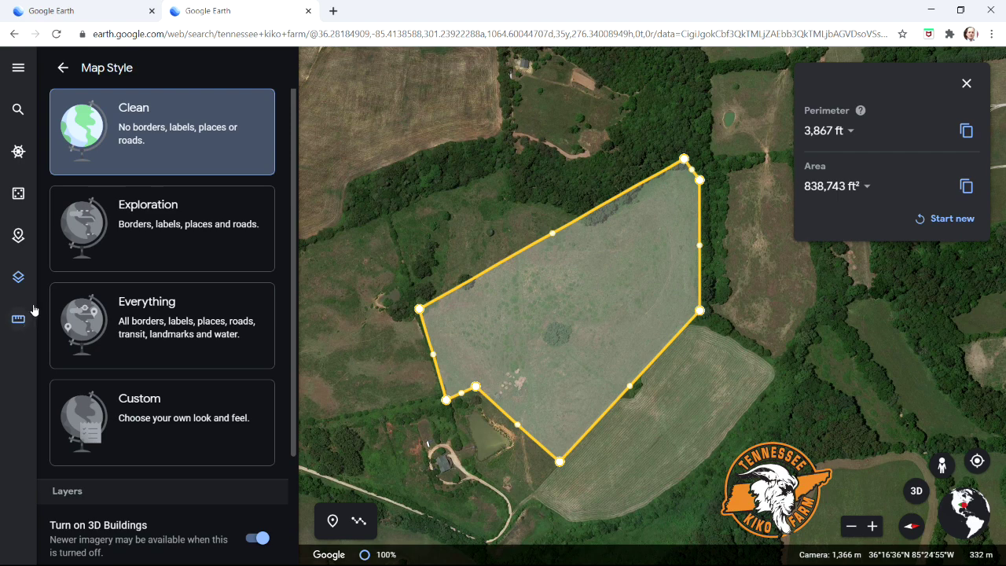
click(62, 68)
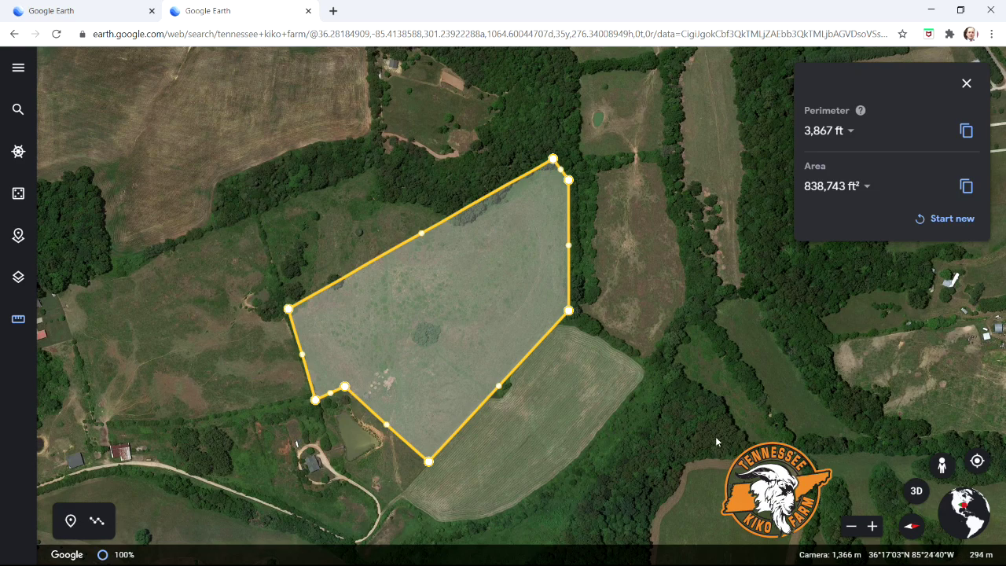
View the outlined large pasture together with the surrounding land, and close its perimeter and area measurement.
scroll(708, 417, down, 1)
scroll(695, 431, up, 2)
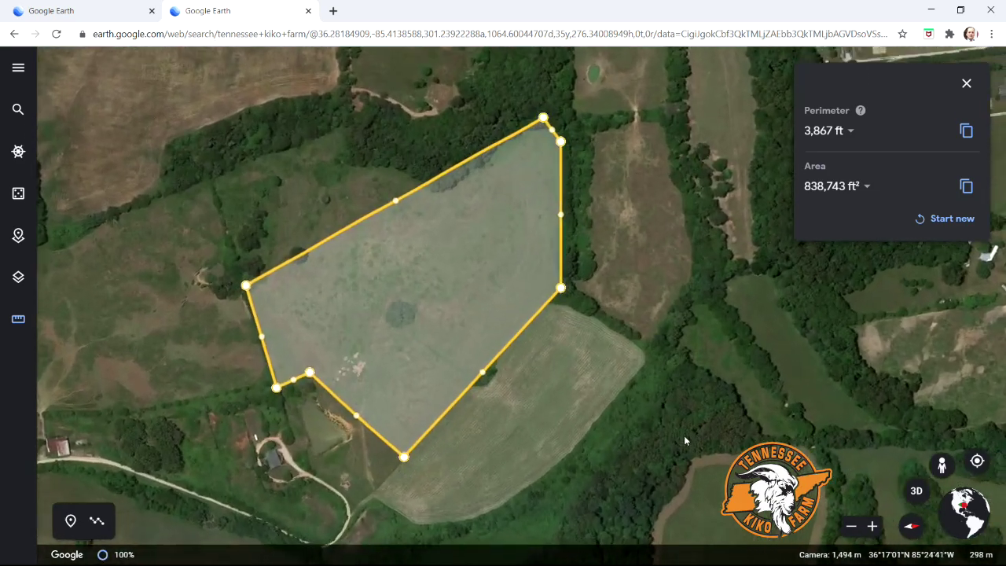
scroll(660, 448, down, 1)
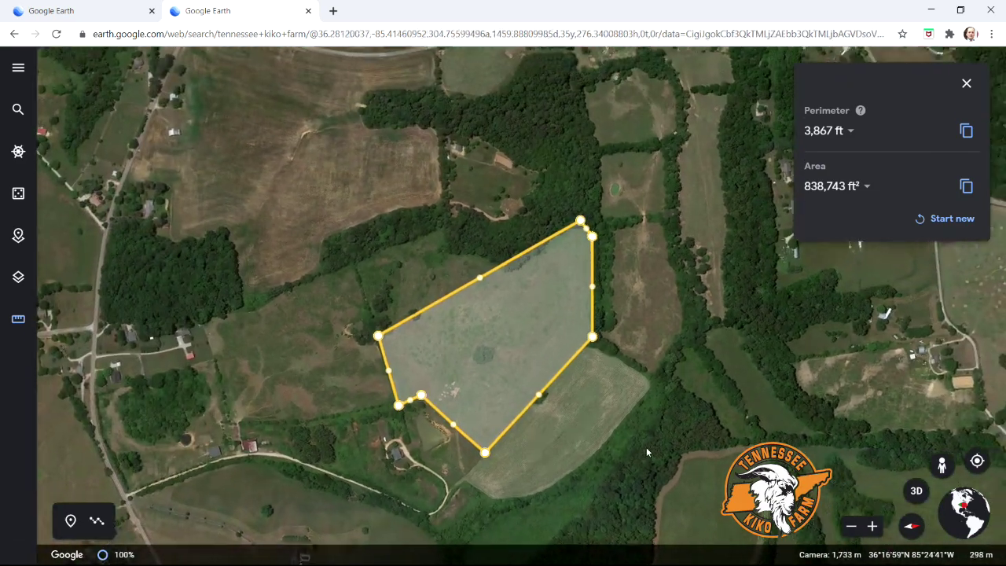
scroll(646, 446, up, 3)
drag(453, 396, 637, 437)
scroll(635, 437, down, 1)
scroll(634, 432, down, 1)
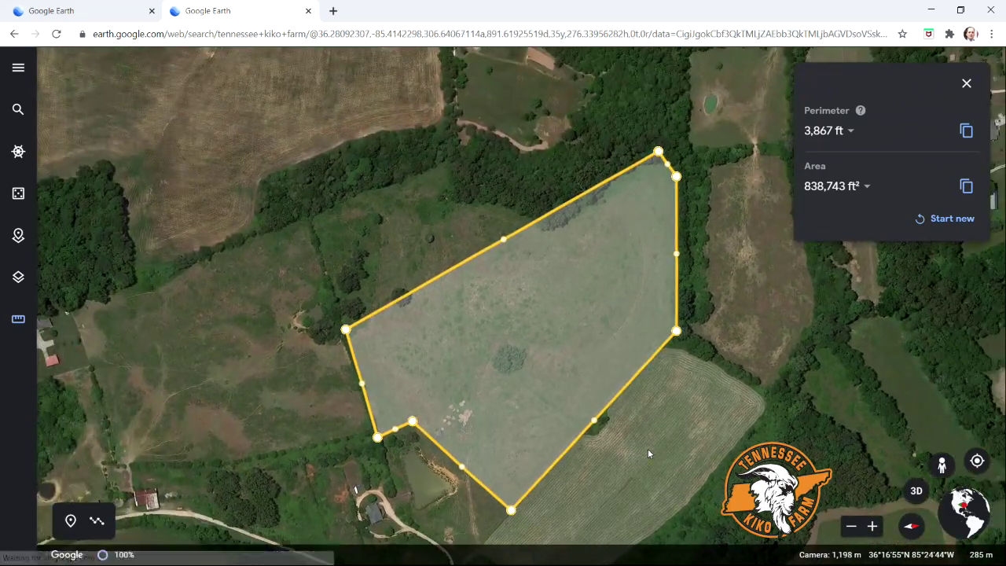
drag(550, 377, 404, 278)
click(966, 83)
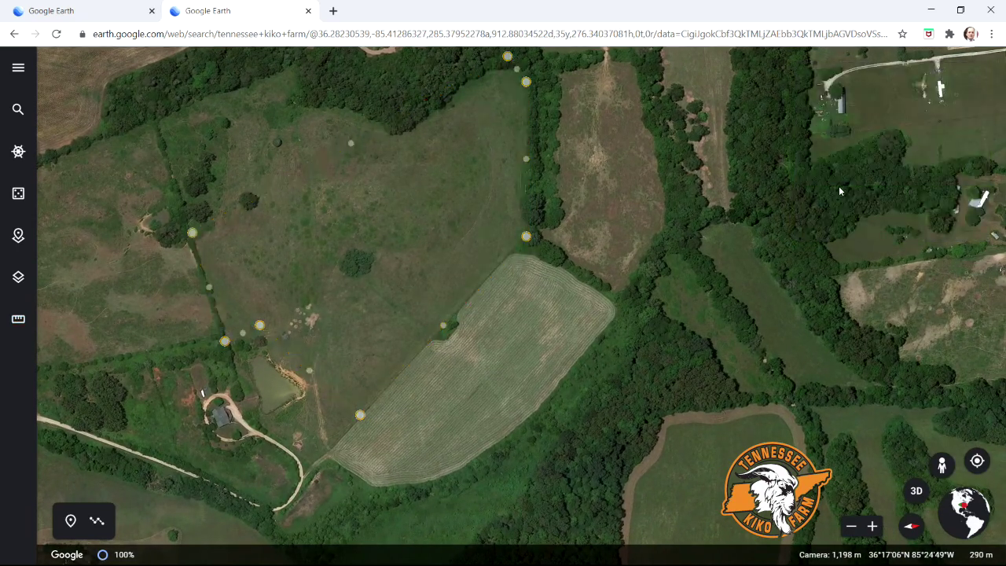
Examine the striped field up close from overhead, from its wooded far end to the dirt track near the pond.
scroll(550, 403, up, 1)
scroll(551, 406, up, 2)
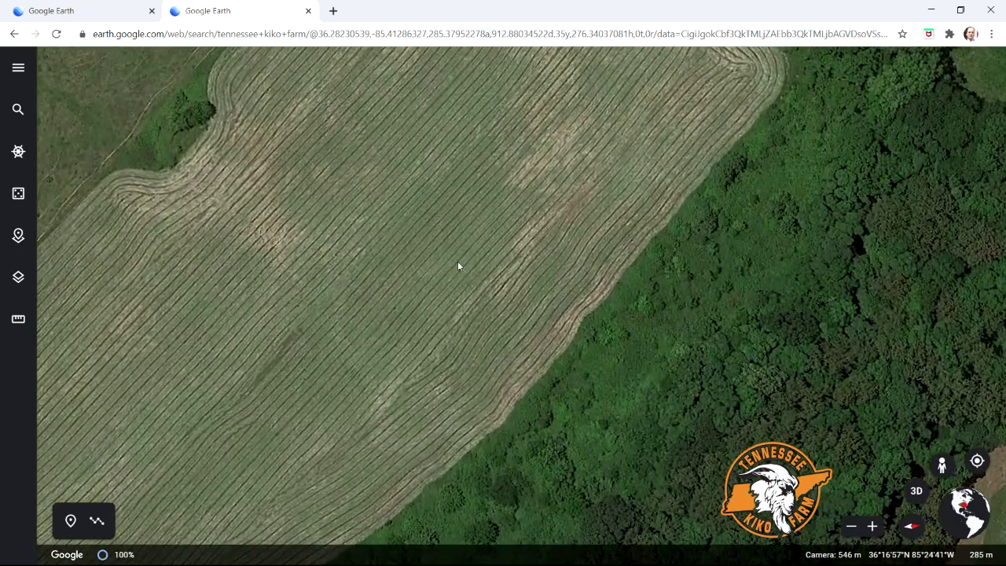
drag(461, 265, 429, 449)
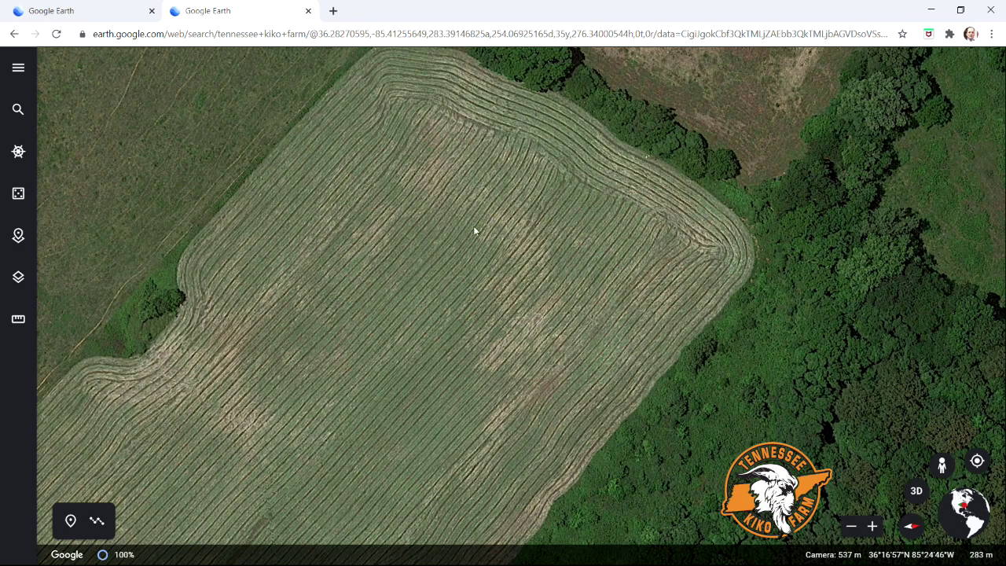
scroll(478, 227, down, 3)
drag(416, 350, 514, 240)
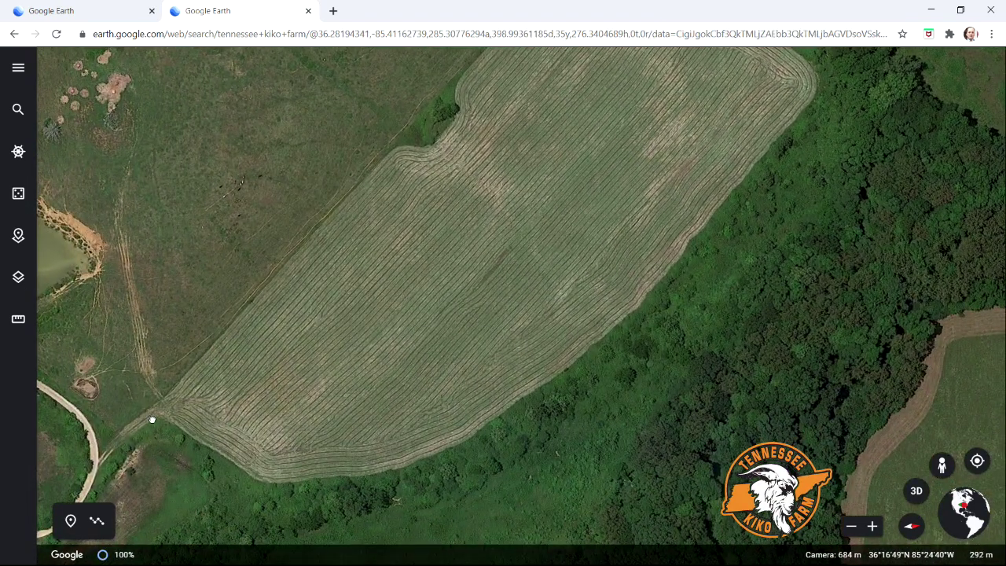
drag(126, 454, 159, 430)
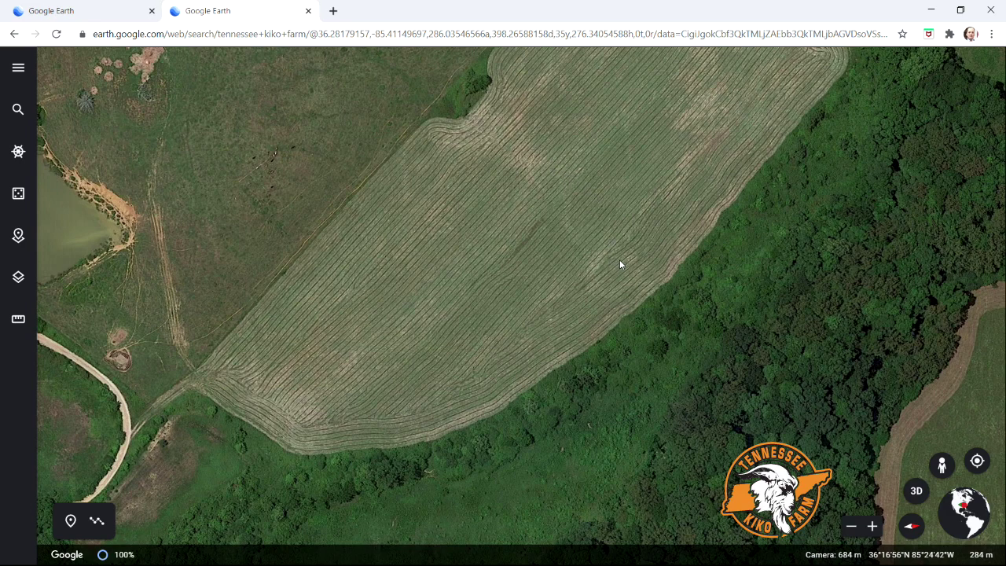
drag(554, 325, 511, 372)
drag(573, 269, 579, 353)
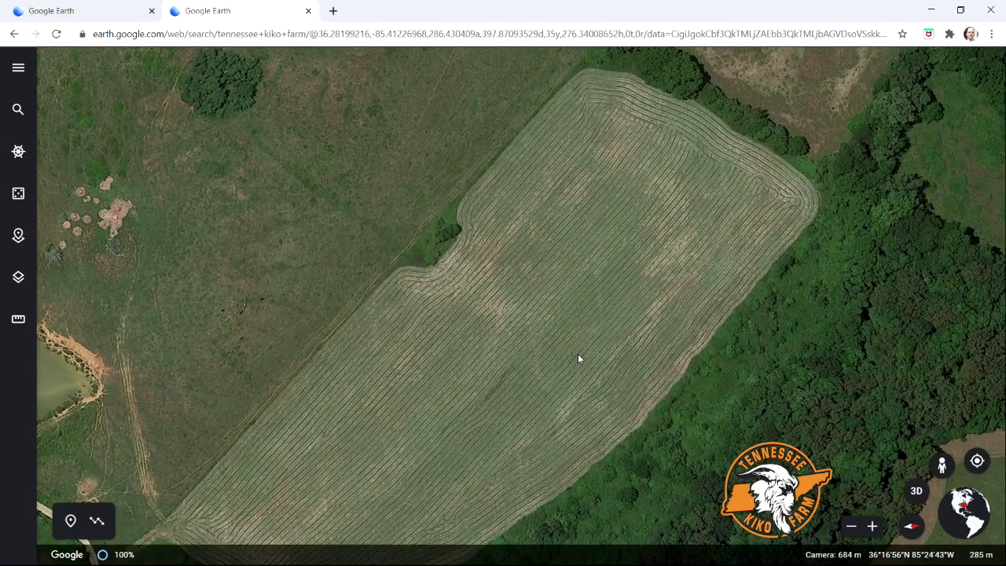